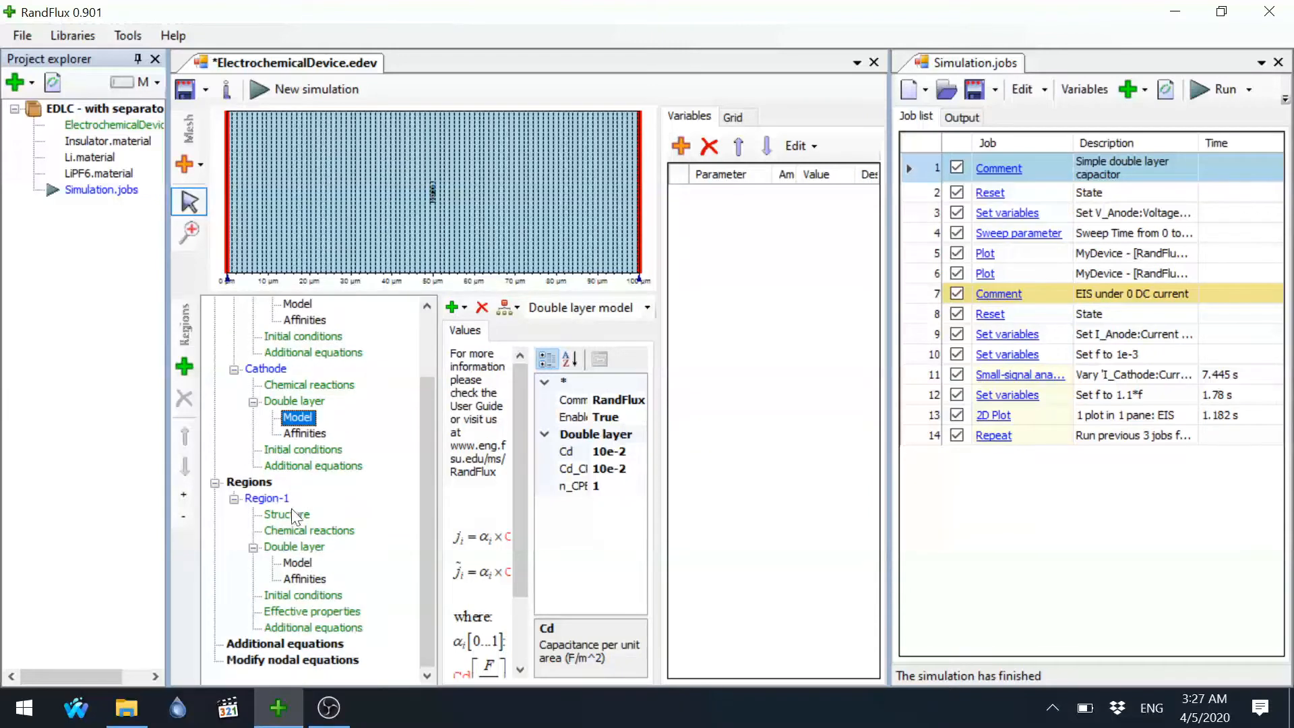
Give Region-1 a two-phase material structure made of electrolyte and binder
click(286, 515)
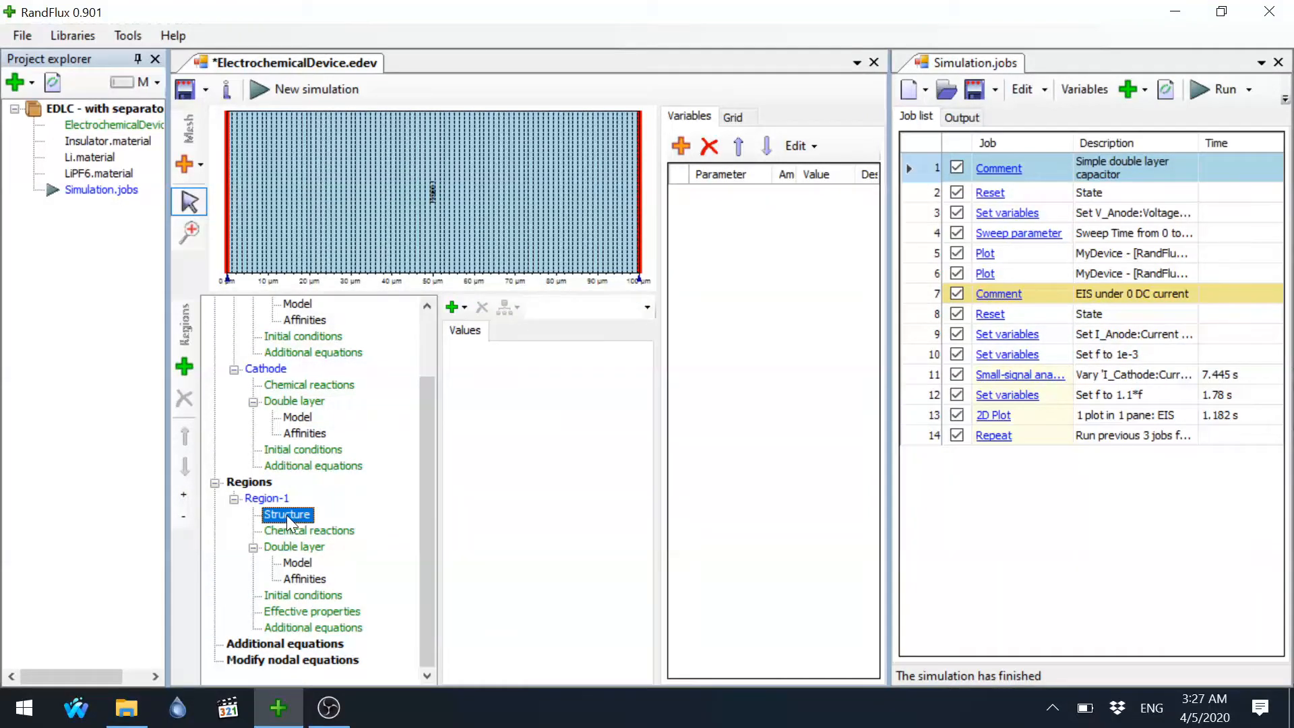
click(464, 308)
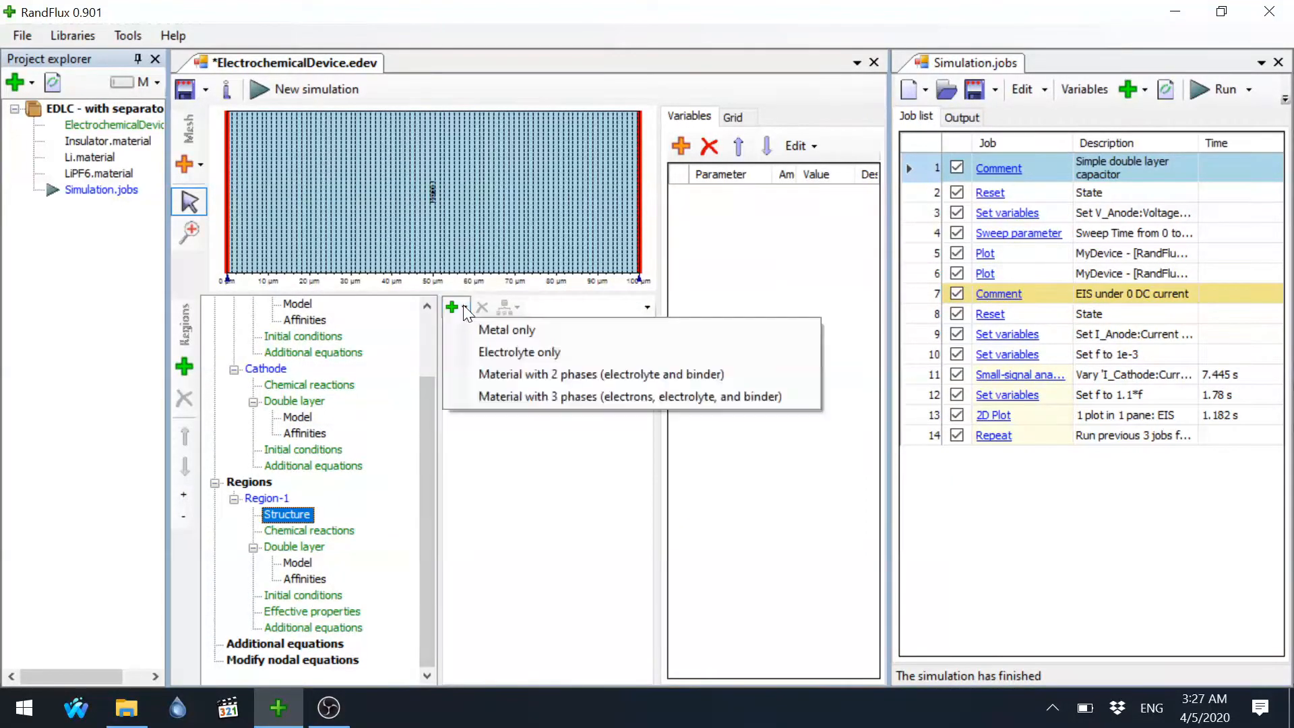
click(487, 374)
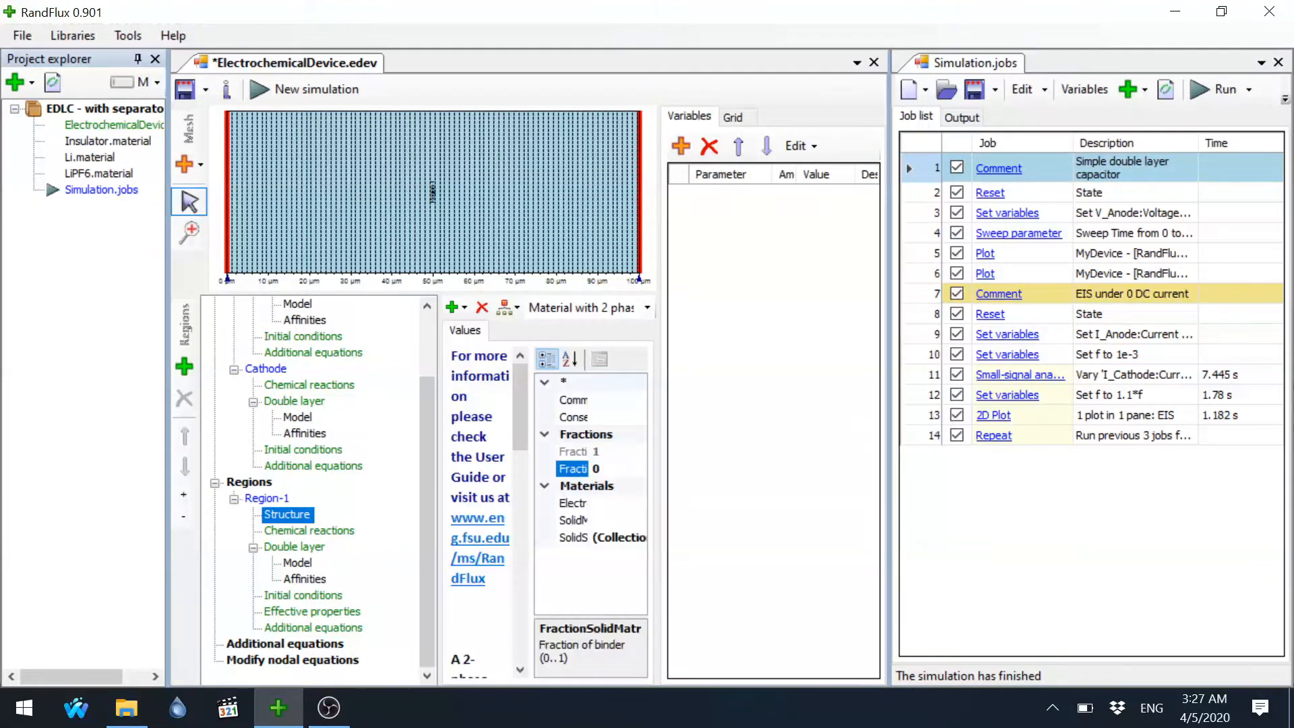
Set the structure's electrolyte to LiPF6, its solid matrix to Insulator and the binder fraction to 0.5
click(629, 502)
click(637, 504)
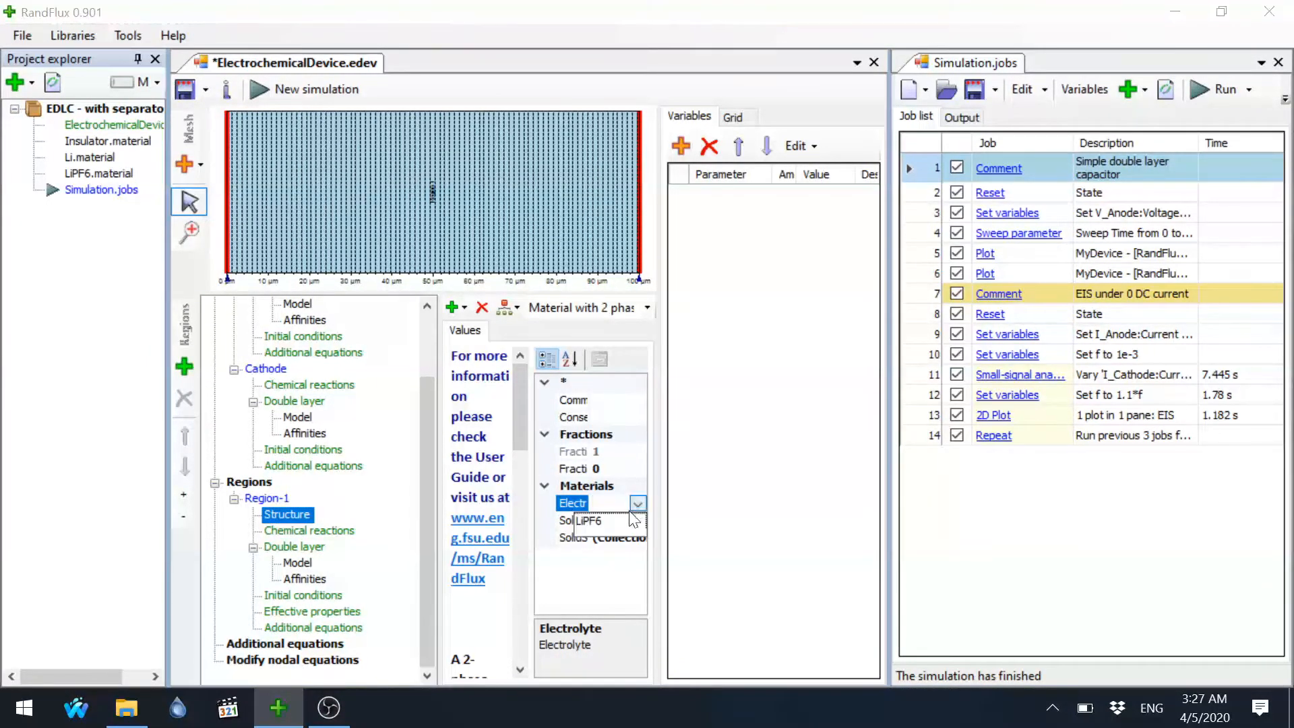
click(628, 520)
click(630, 521)
click(638, 521)
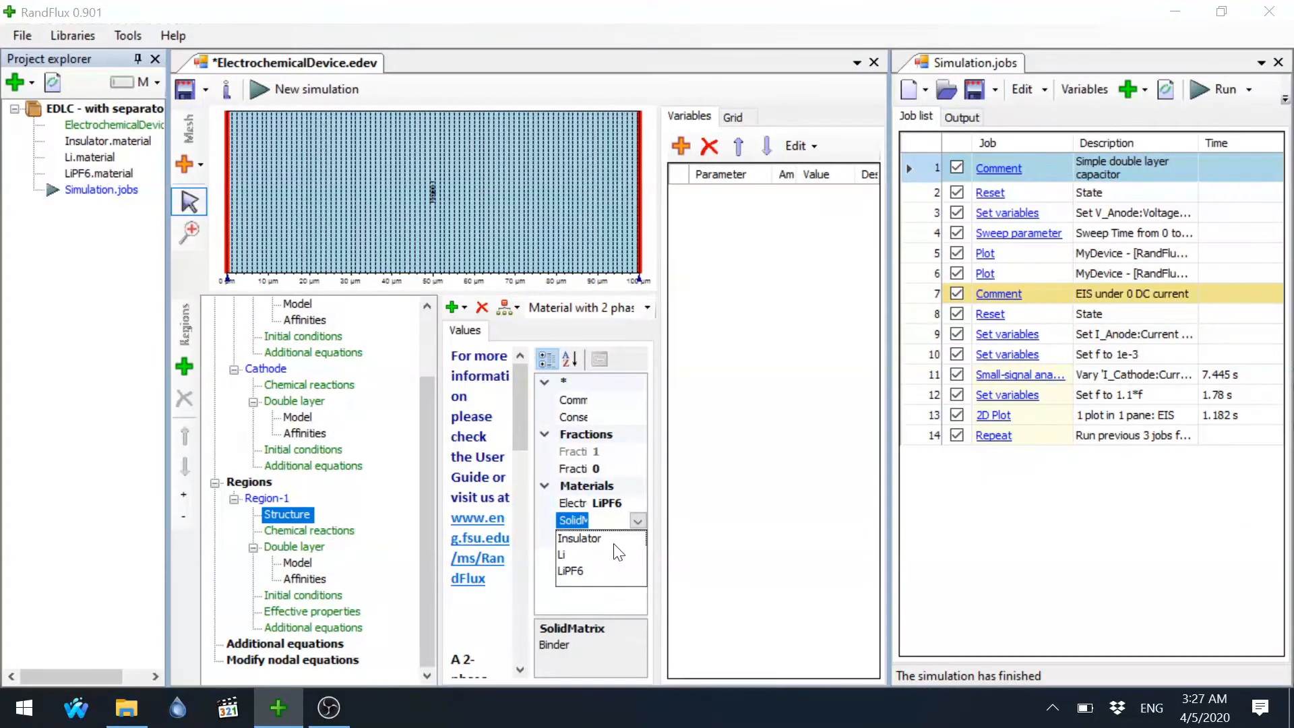
click(628, 538)
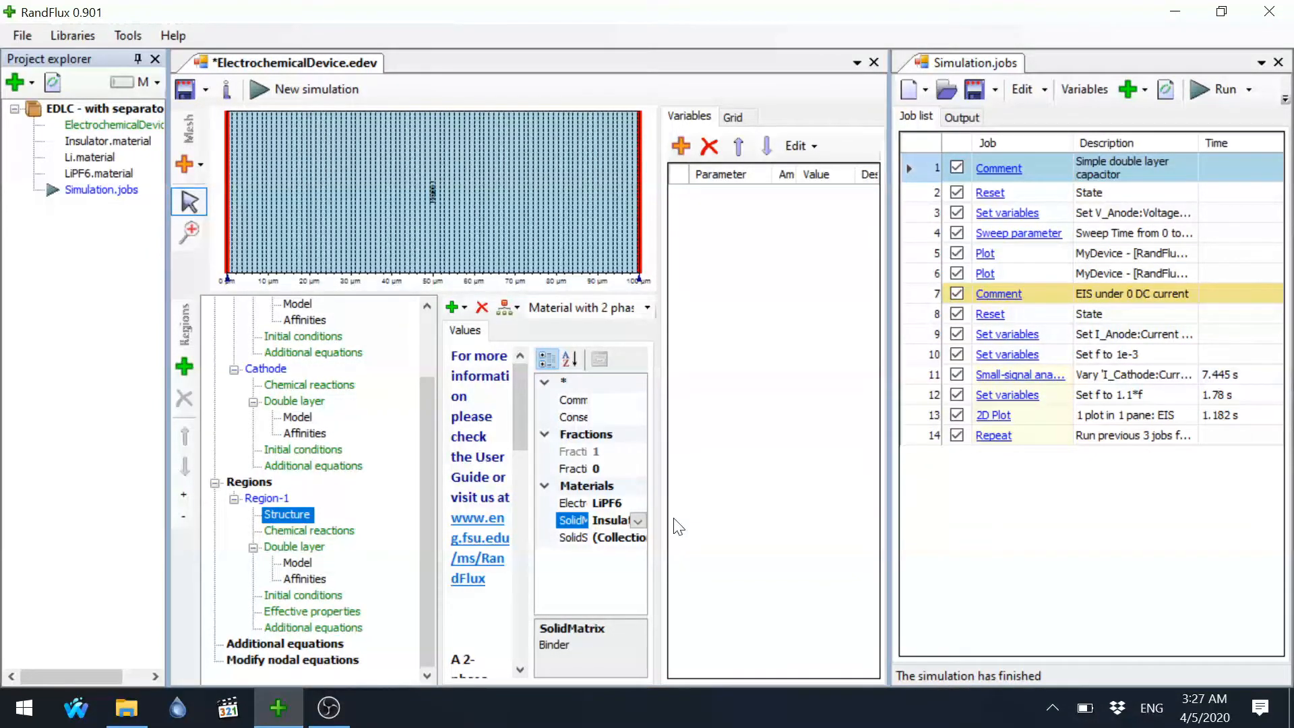
click(623, 470)
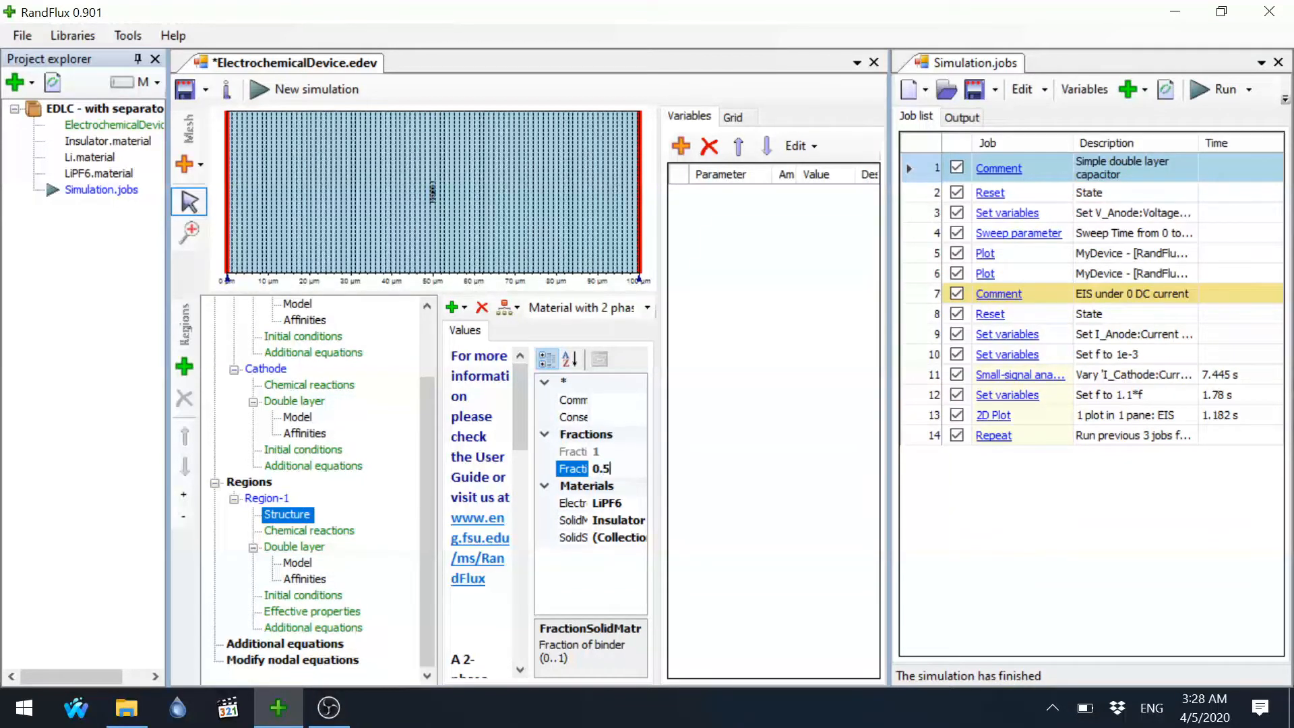
Set both initial concentrations of Region-1 to 1000 mol/m³
click(334, 596)
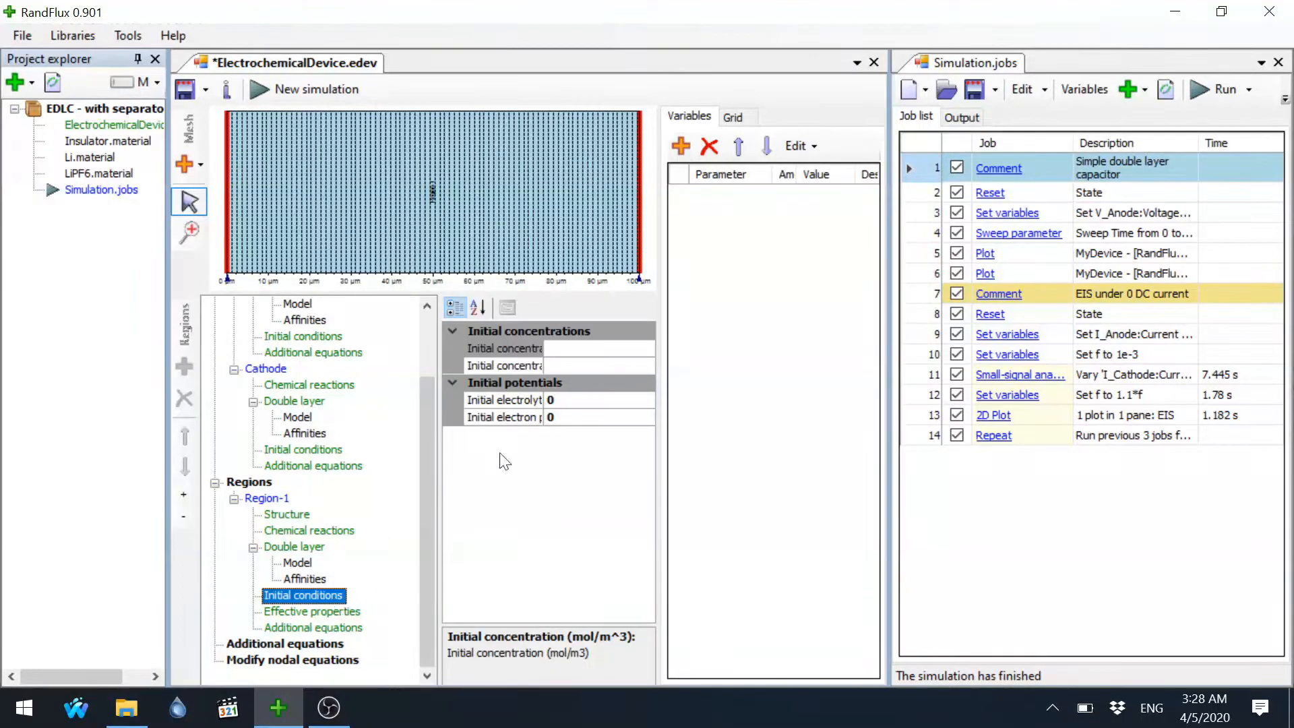
click(593, 349)
text(1000)
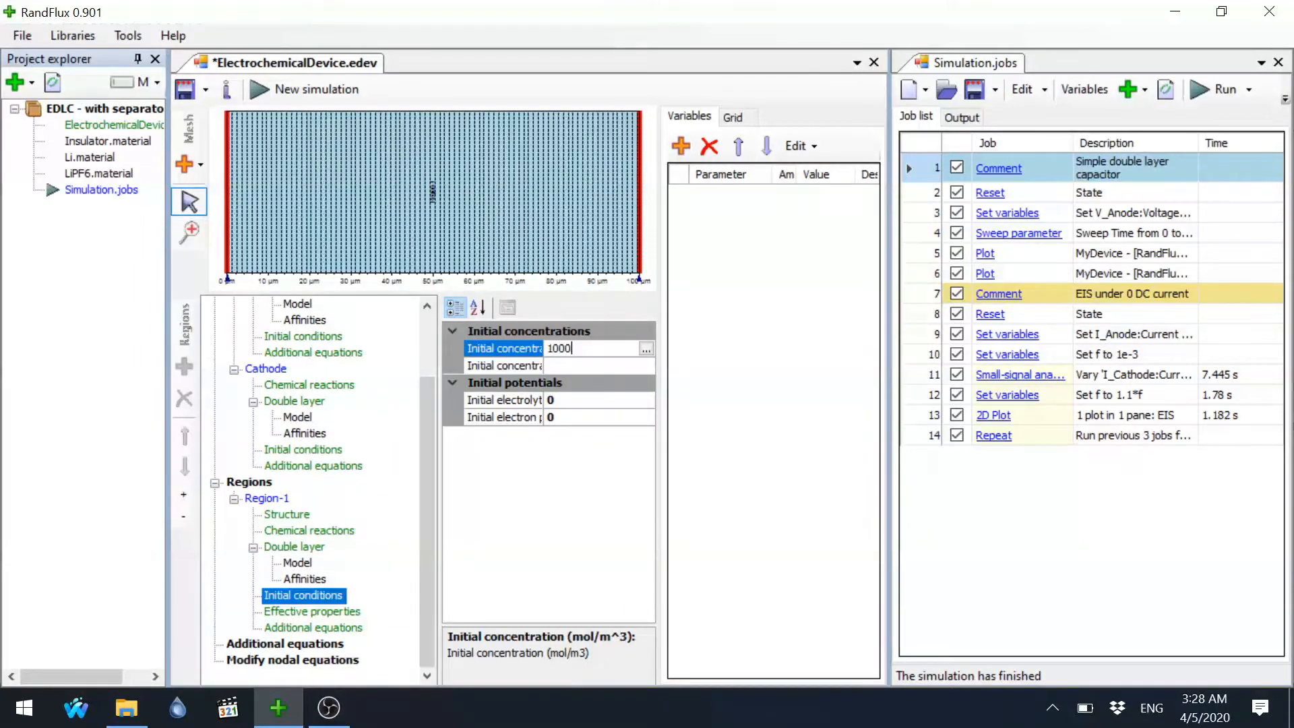
click(585, 365)
text(1000)
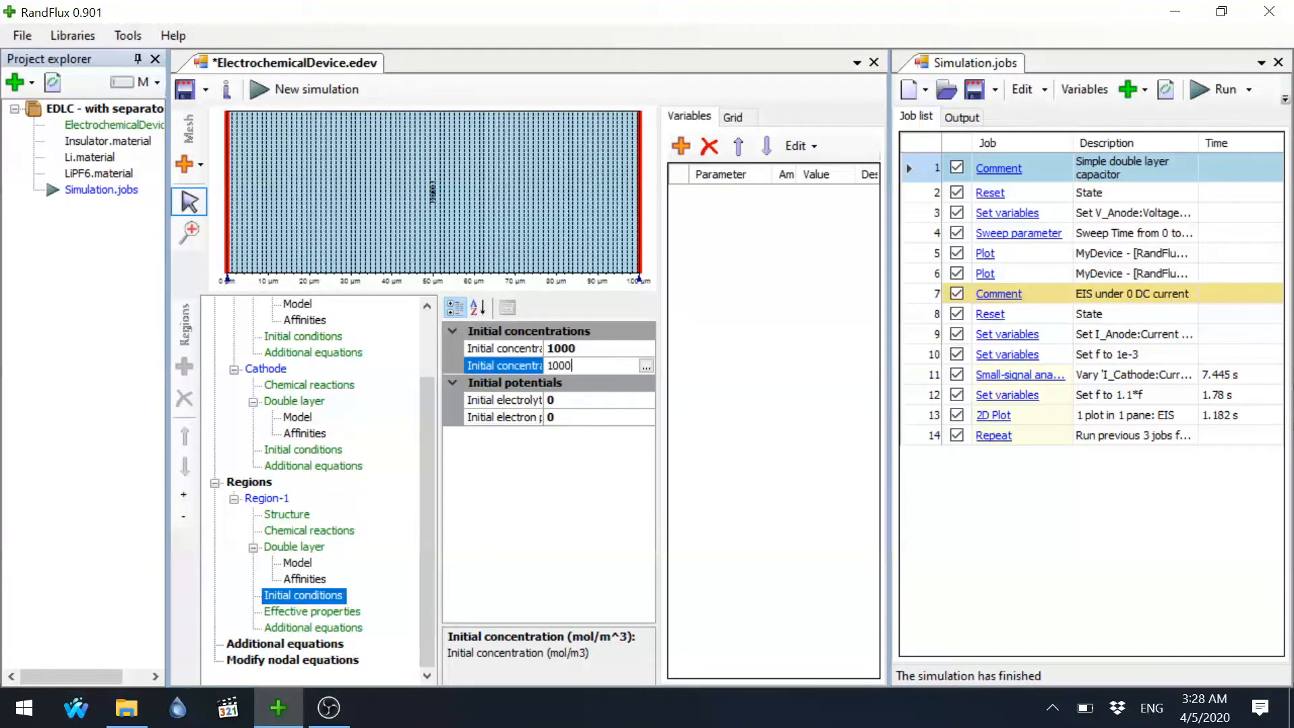
click(511, 532)
Add the Bruggeman model to the effective properties of Region-1
click(345, 612)
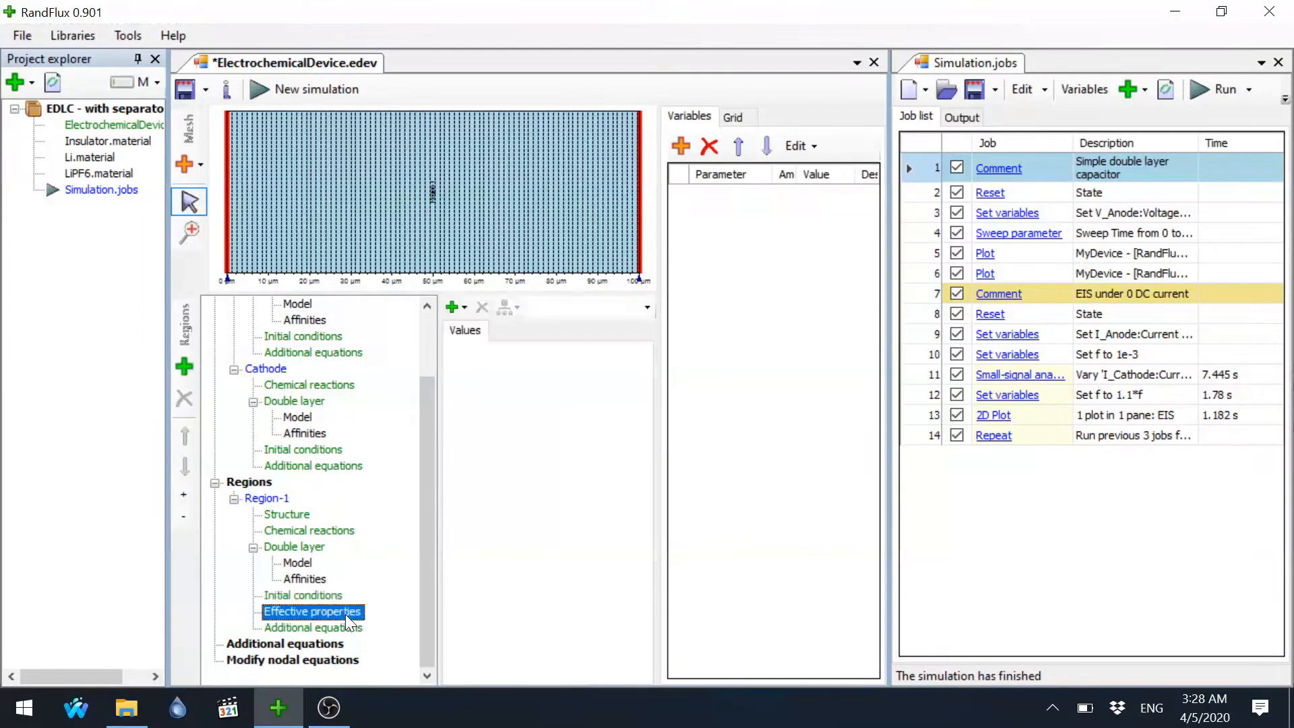
click(453, 308)
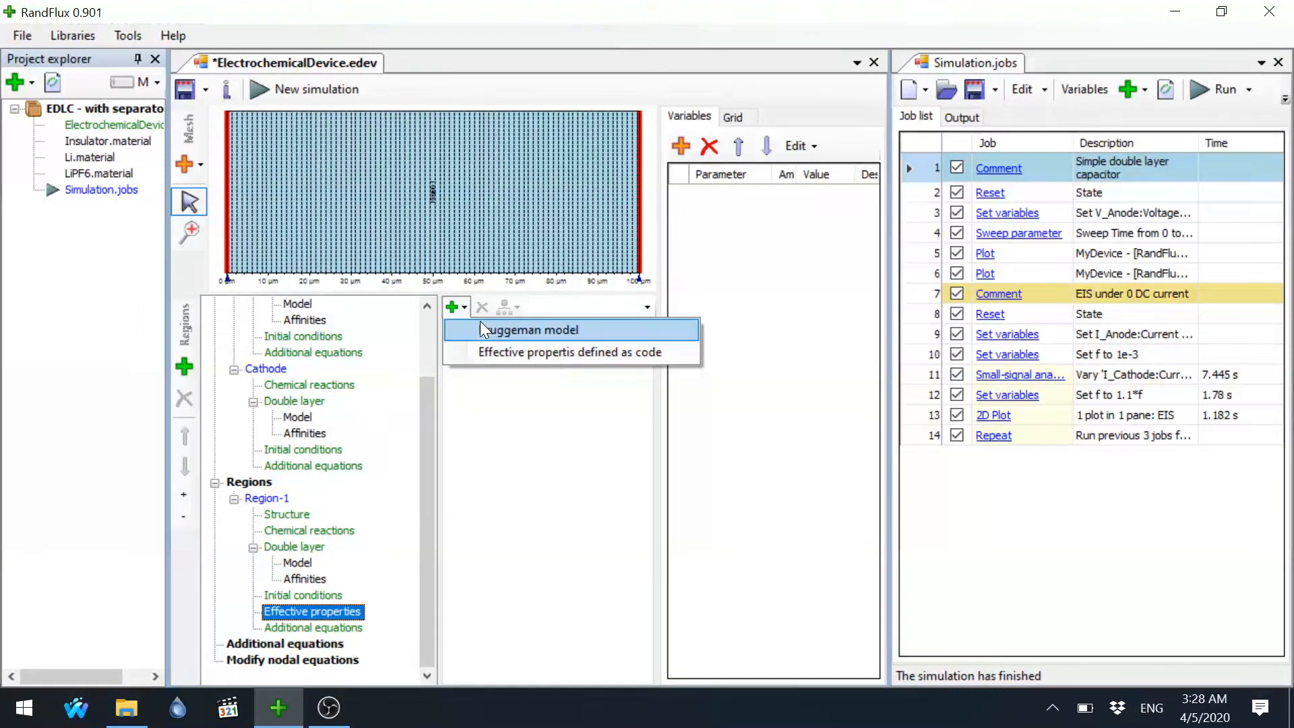
click(482, 327)
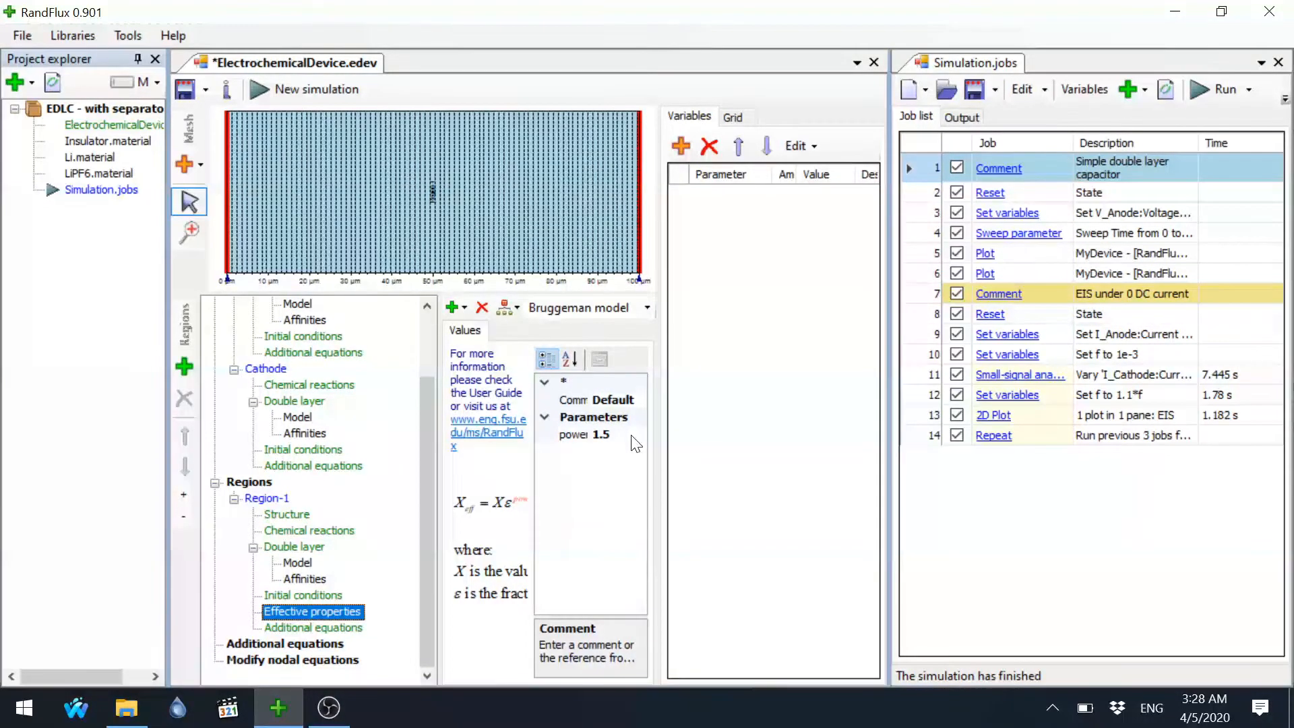
Review the settings of the first Set variables job and the Time sweep job, and check the simulation output log
click(1024, 214)
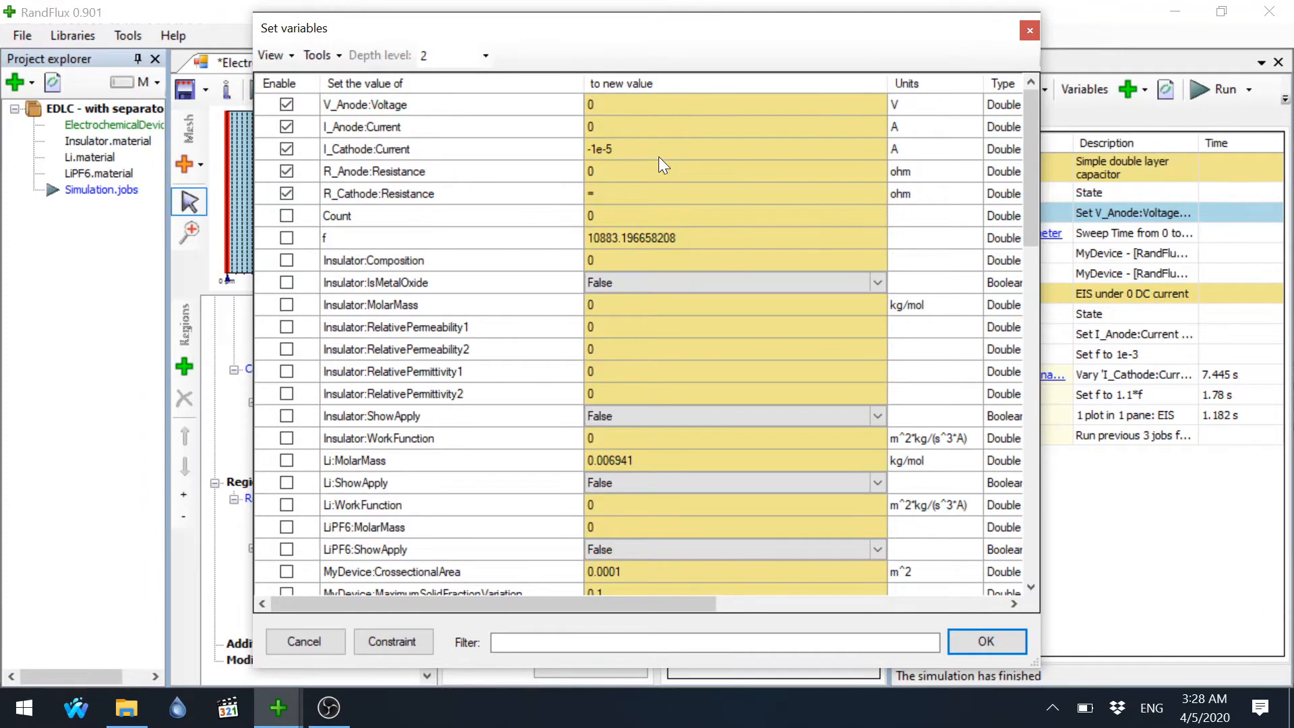
click(1007, 647)
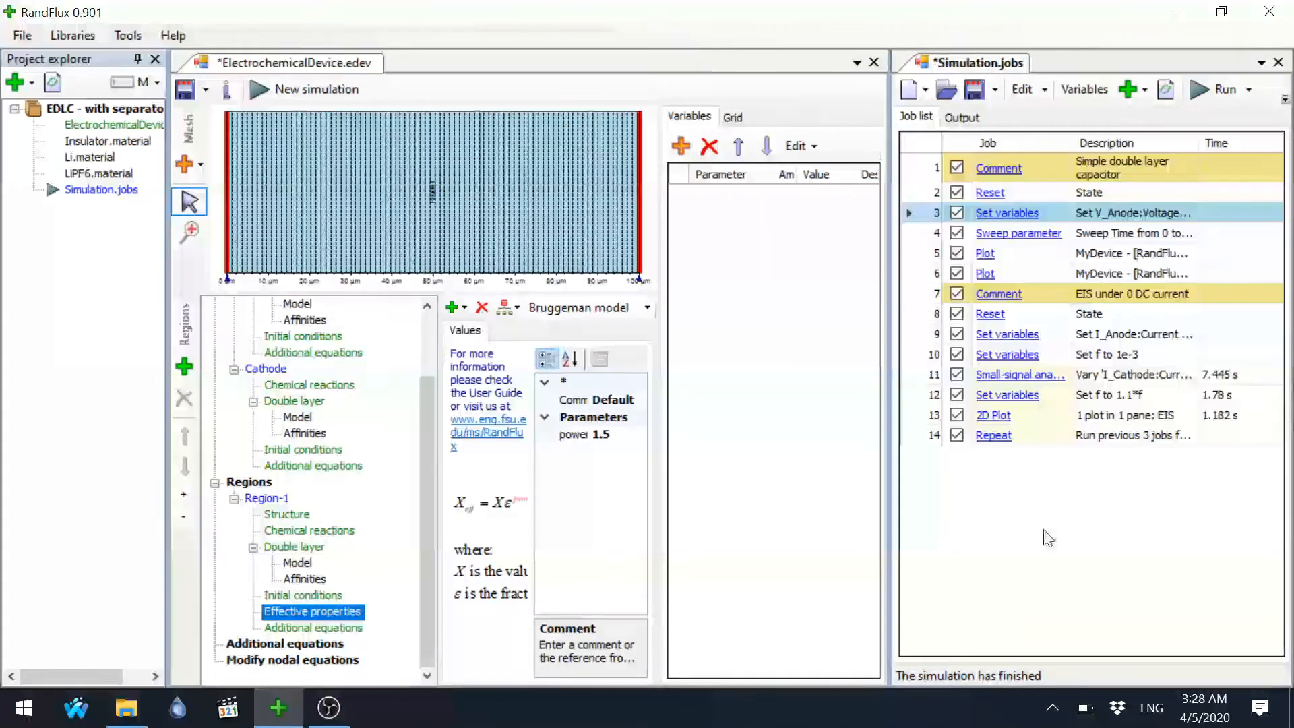
click(1029, 241)
click(1026, 234)
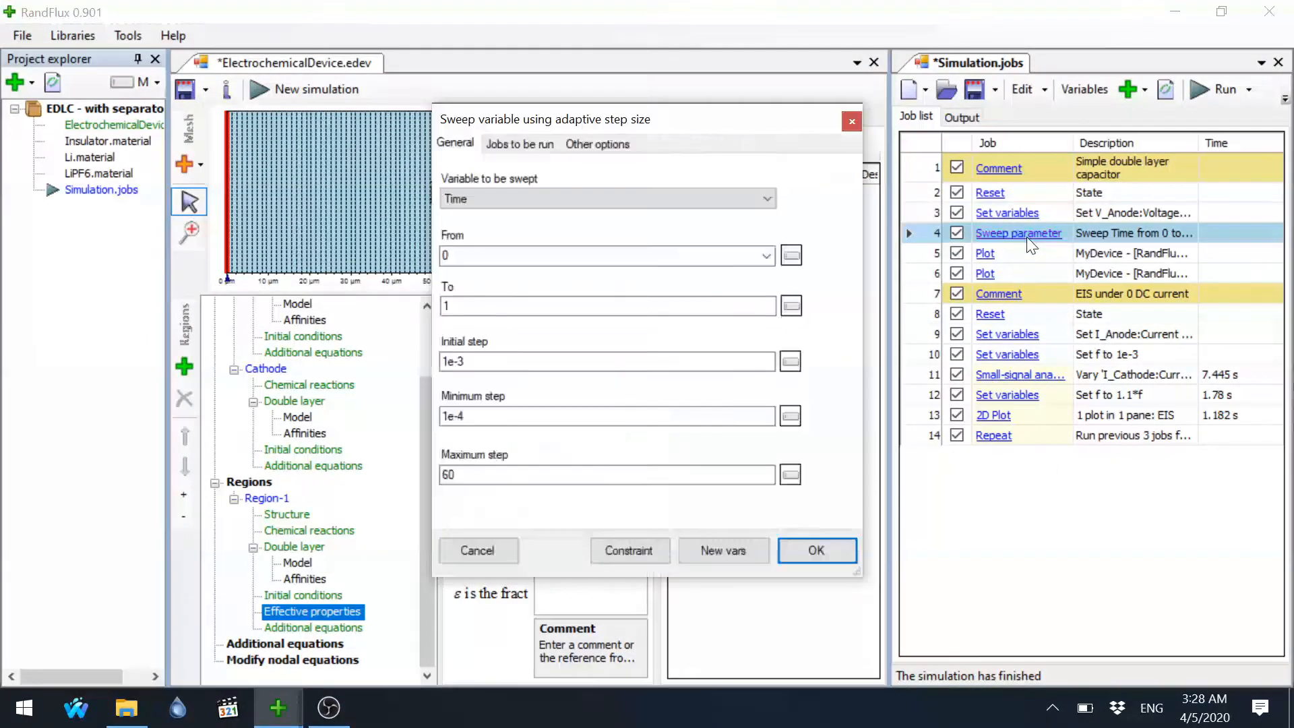
click(577, 305)
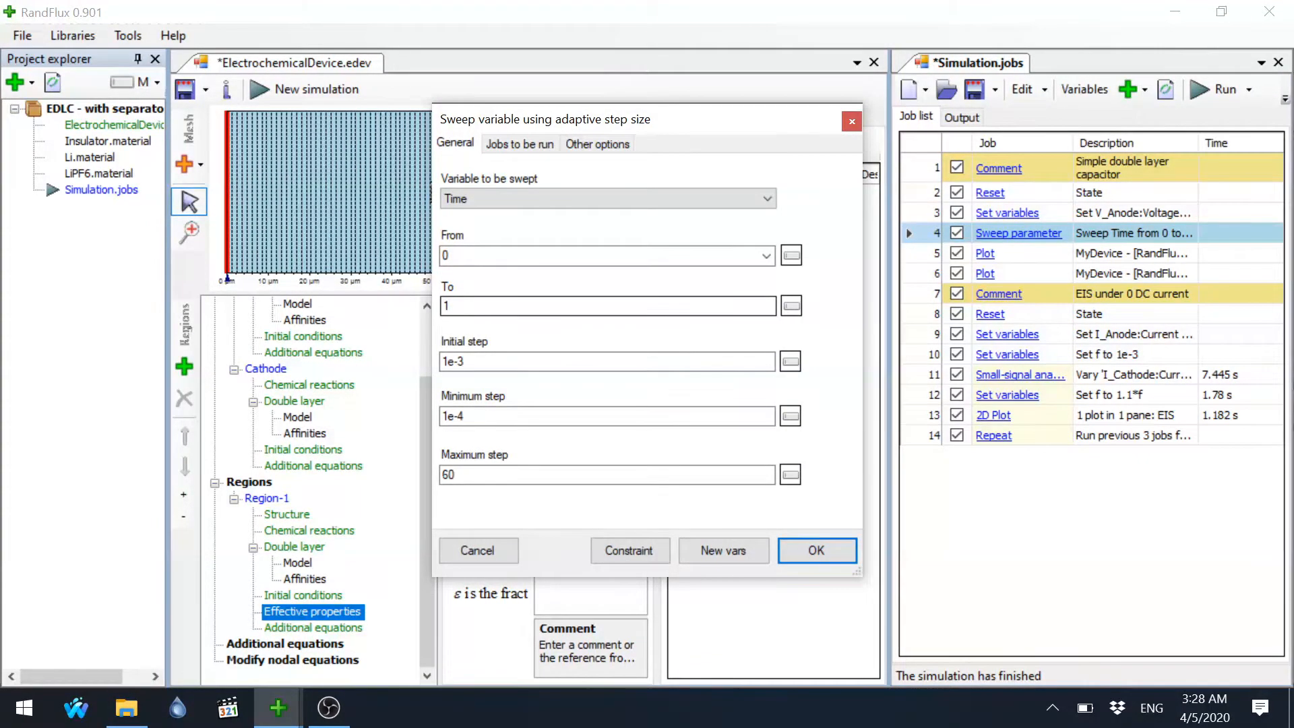
click(831, 556)
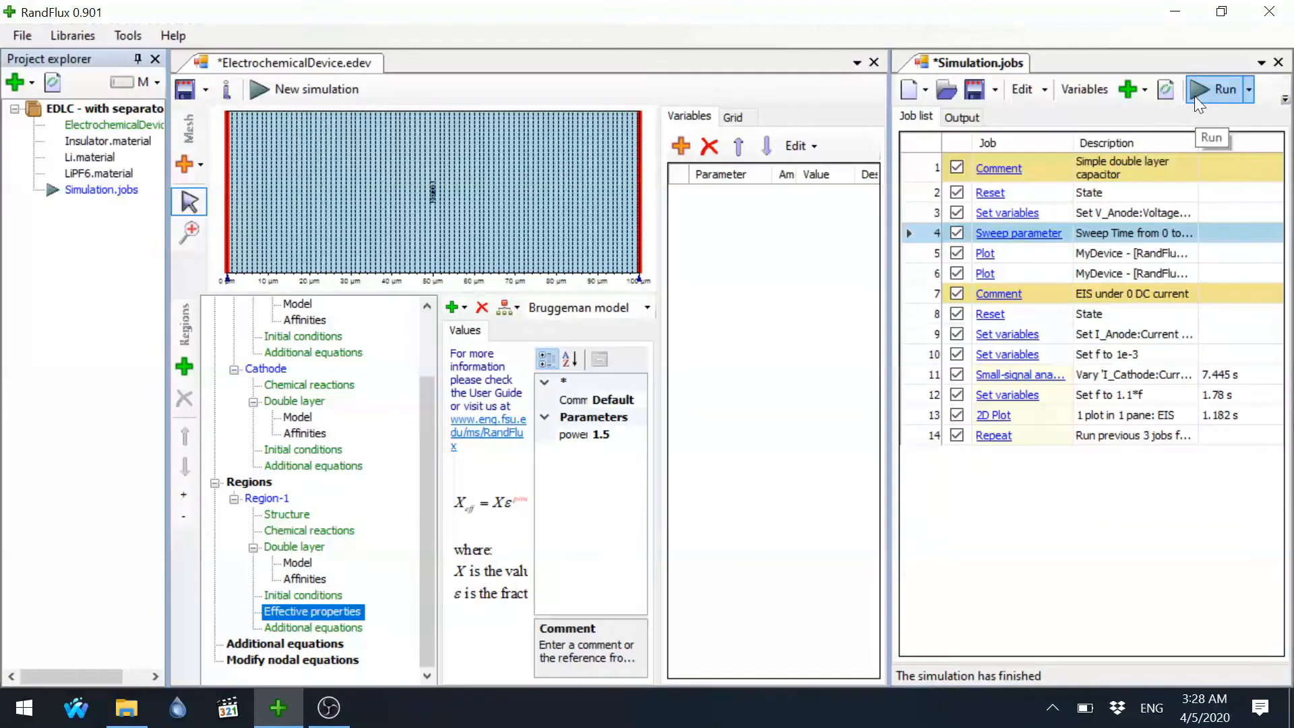
click(968, 119)
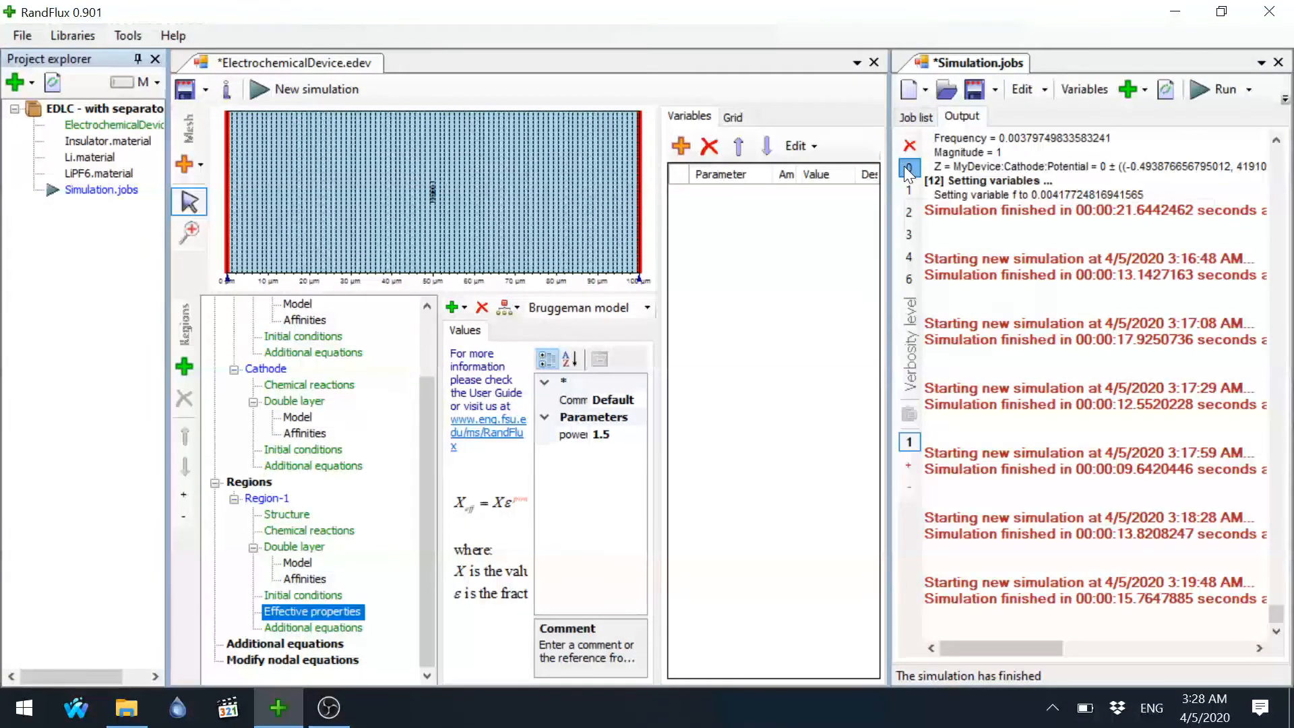
click(915, 118)
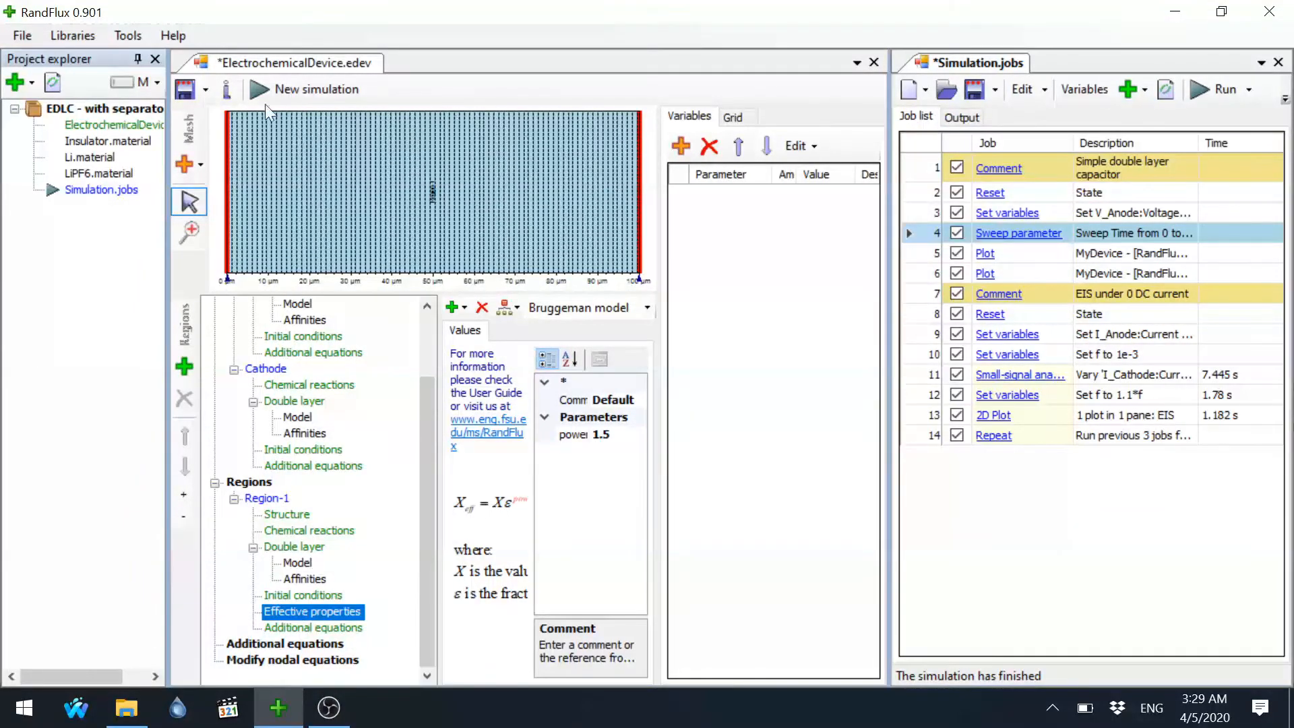
Save ElectrochemicalDevice.edev and rebuild the circuit from the modified file
click(195, 85)
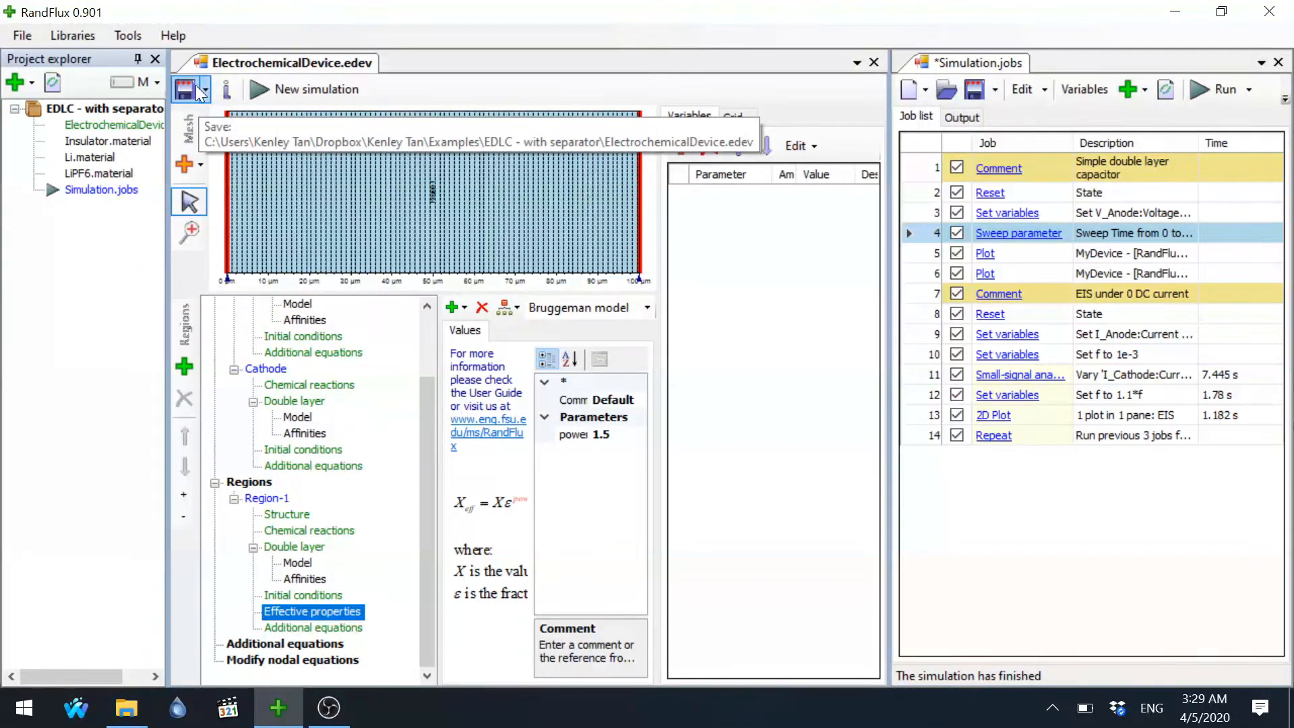
click(1056, 108)
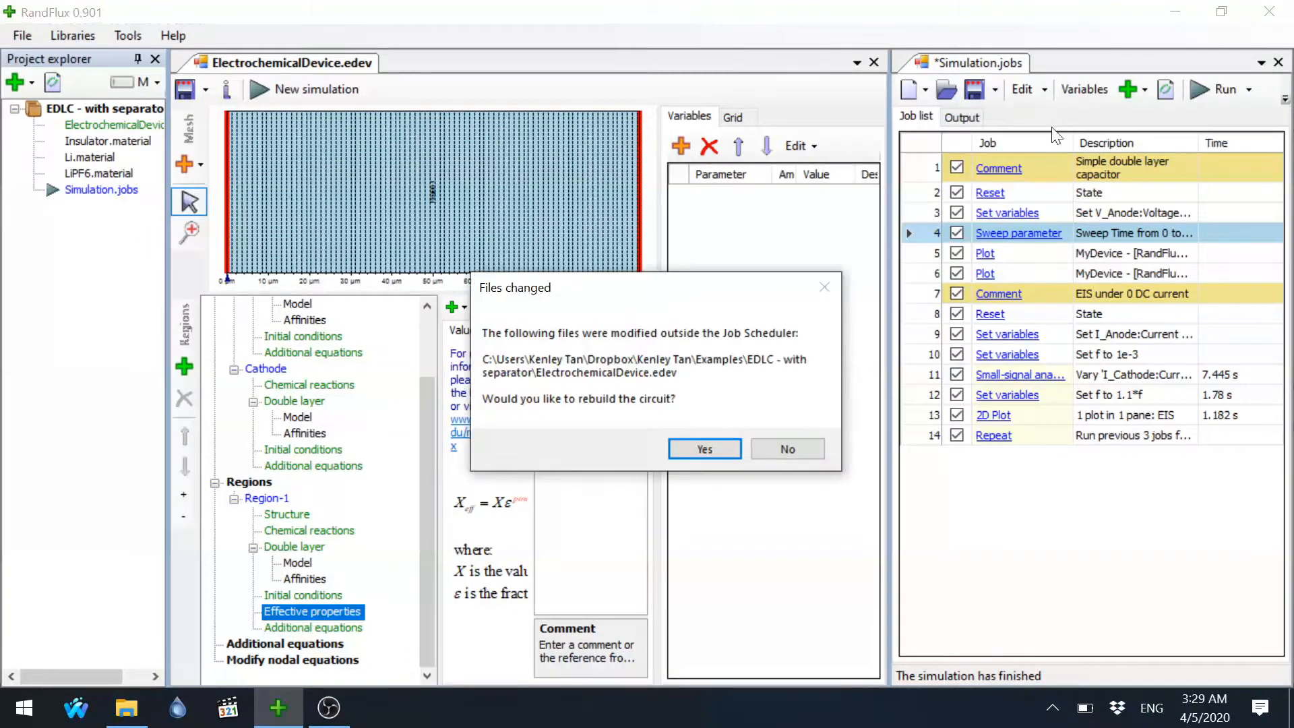
click(704, 449)
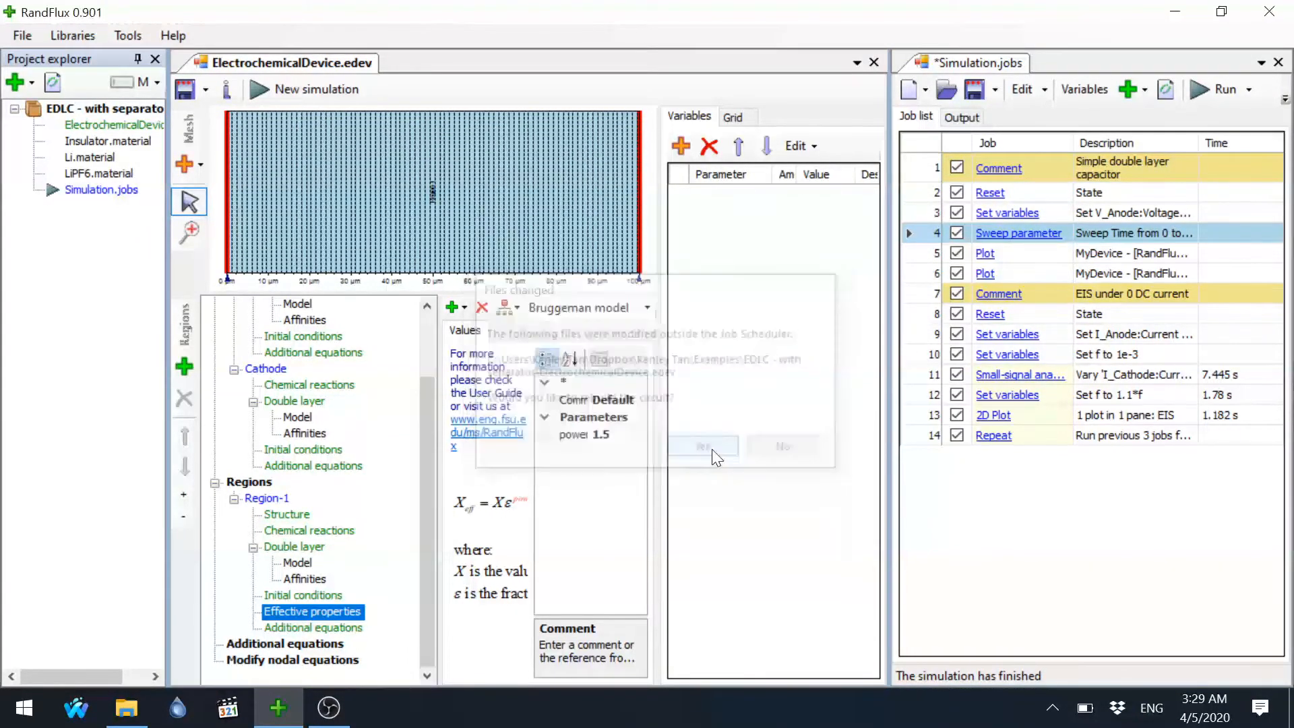
Run all simulation jobs and close the finite element plot of the Li+ and PF6- concentrations
click(1204, 95)
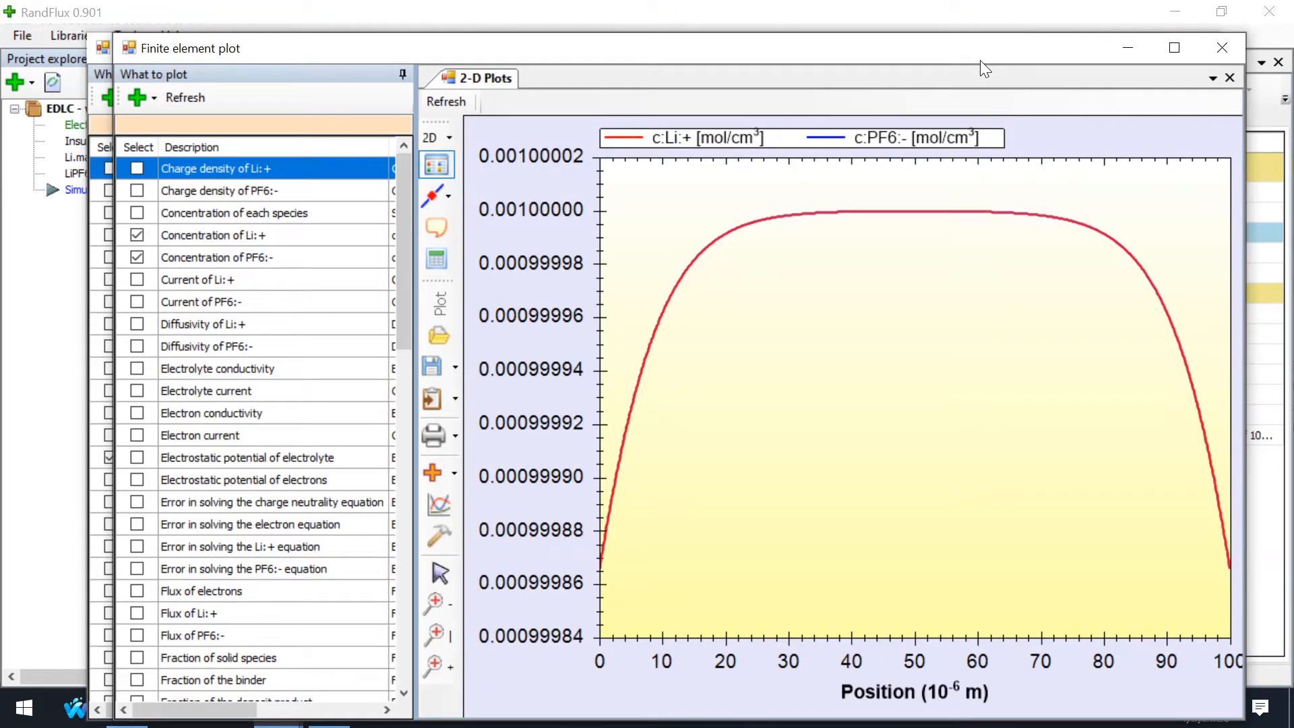
click(1222, 47)
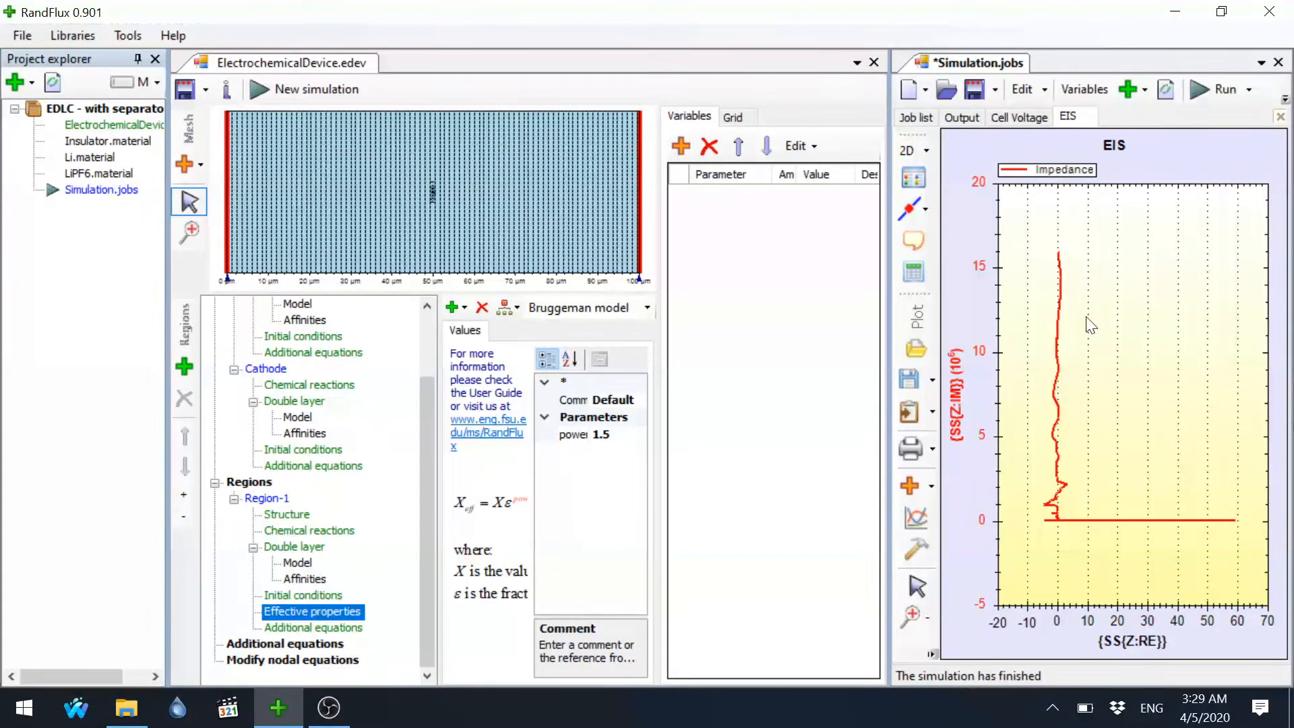
Inspect the impedance curve in the EIS plot over a wider real-impedance range, and restore the original view
right_click(917, 620)
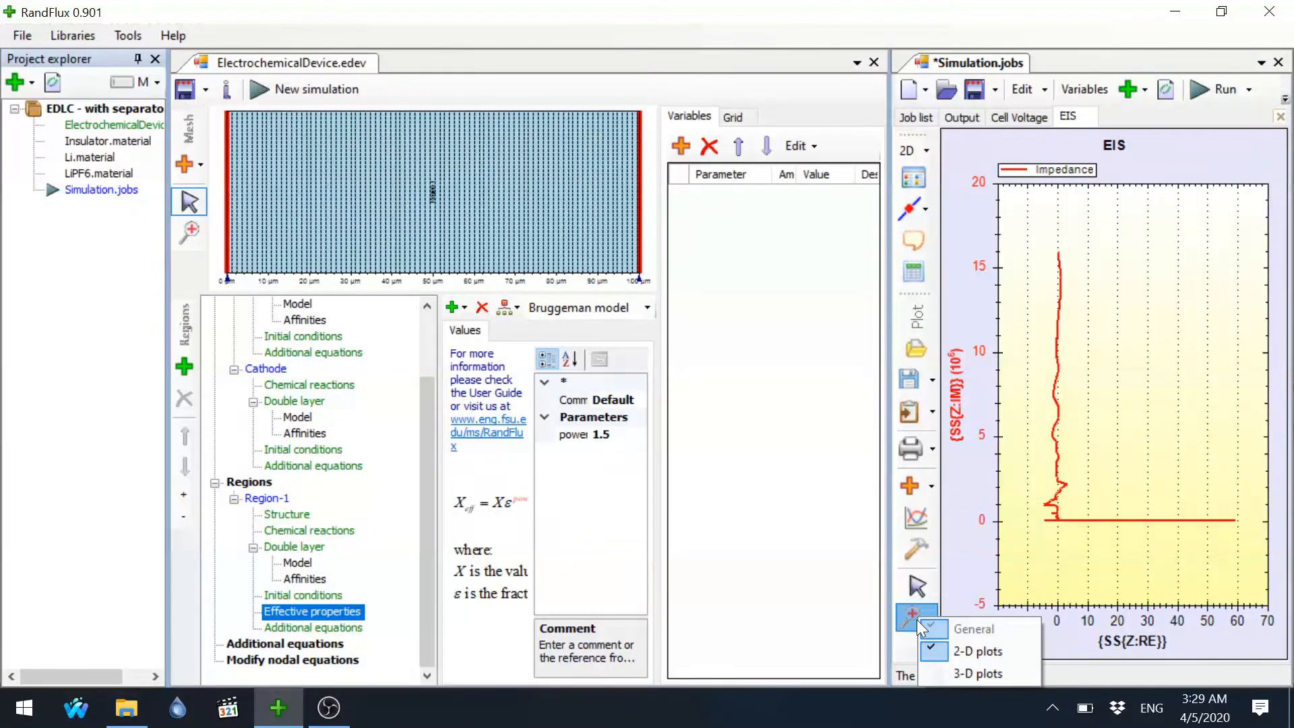
click(1098, 419)
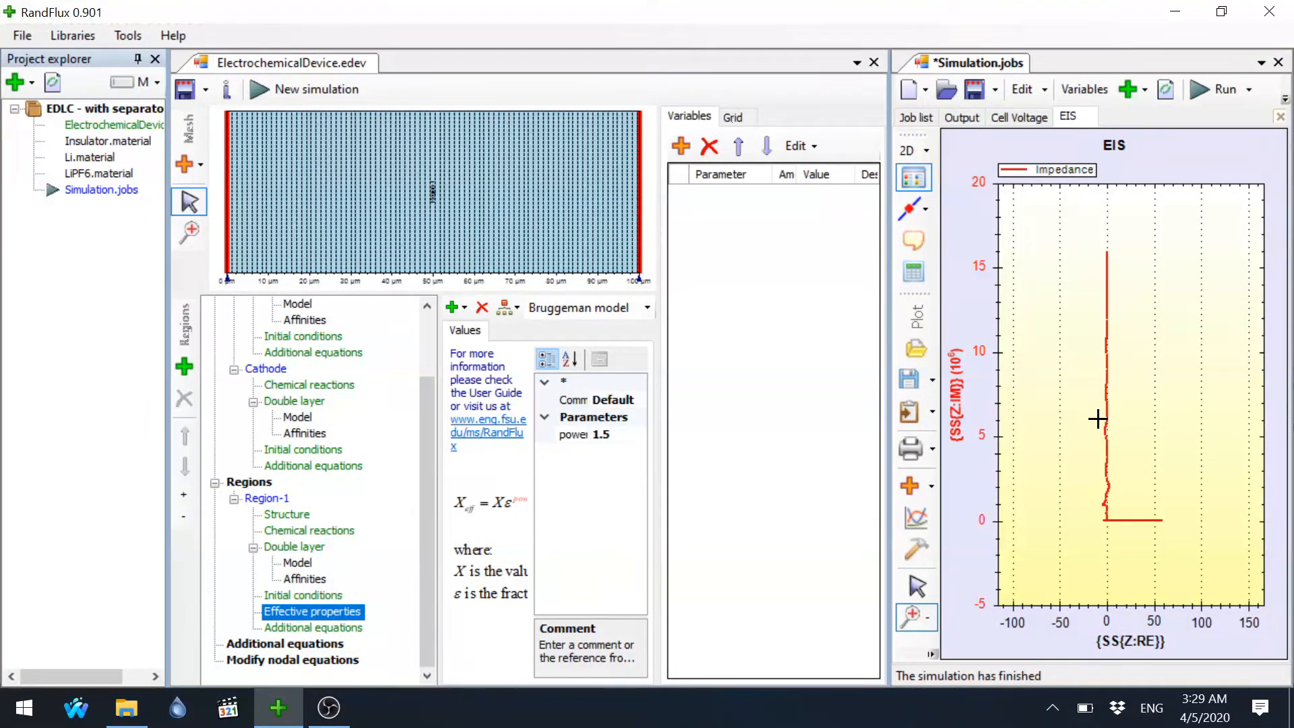
click(1098, 419)
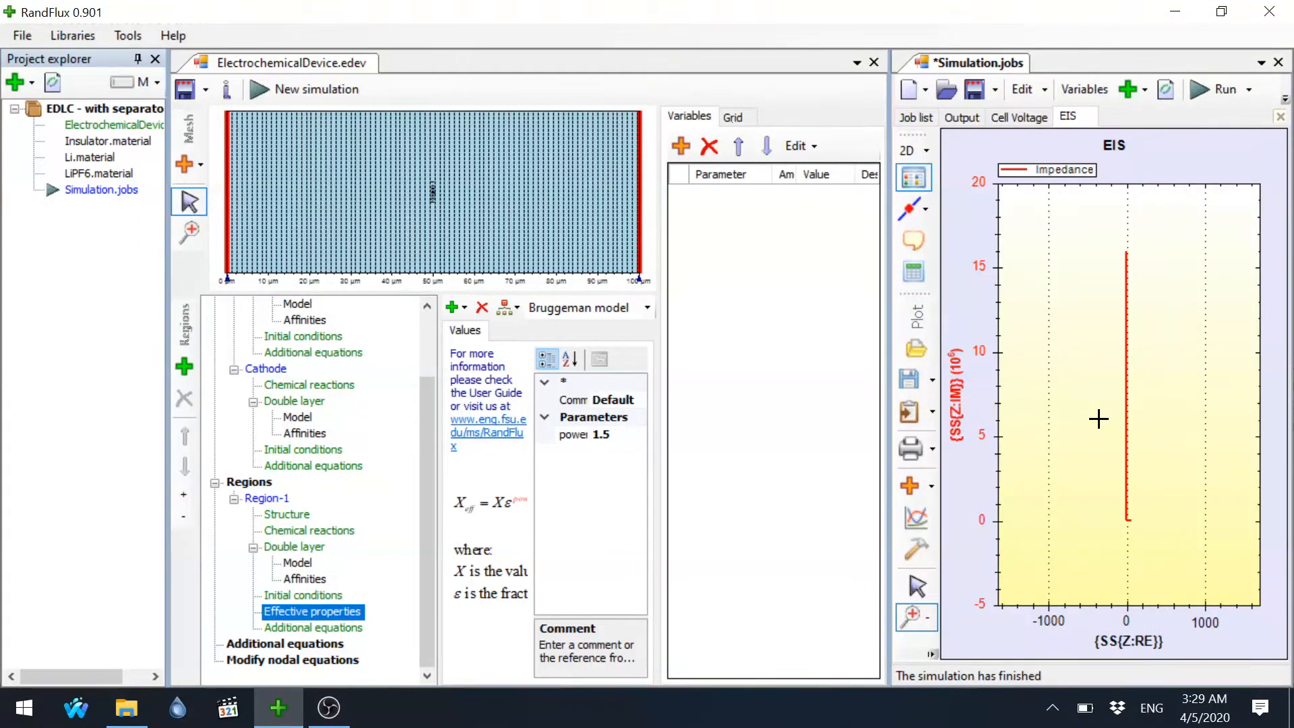
right_click(1098, 418)
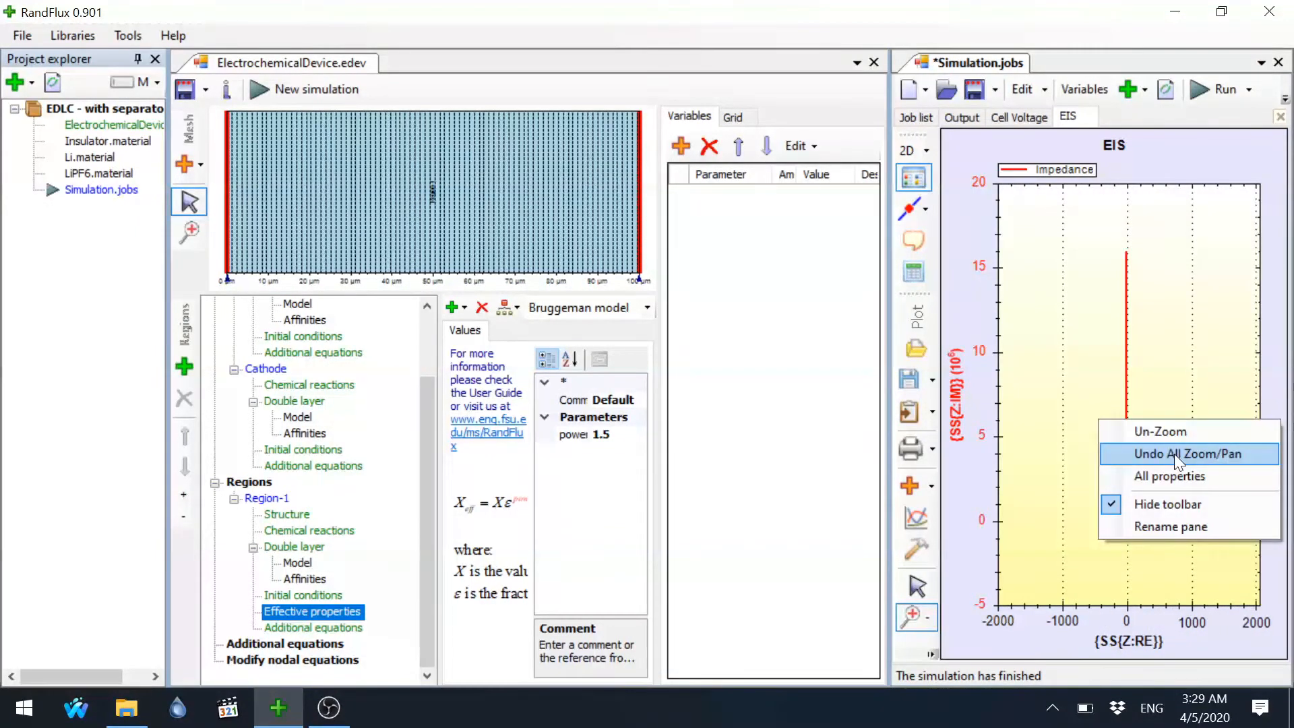
click(1175, 454)
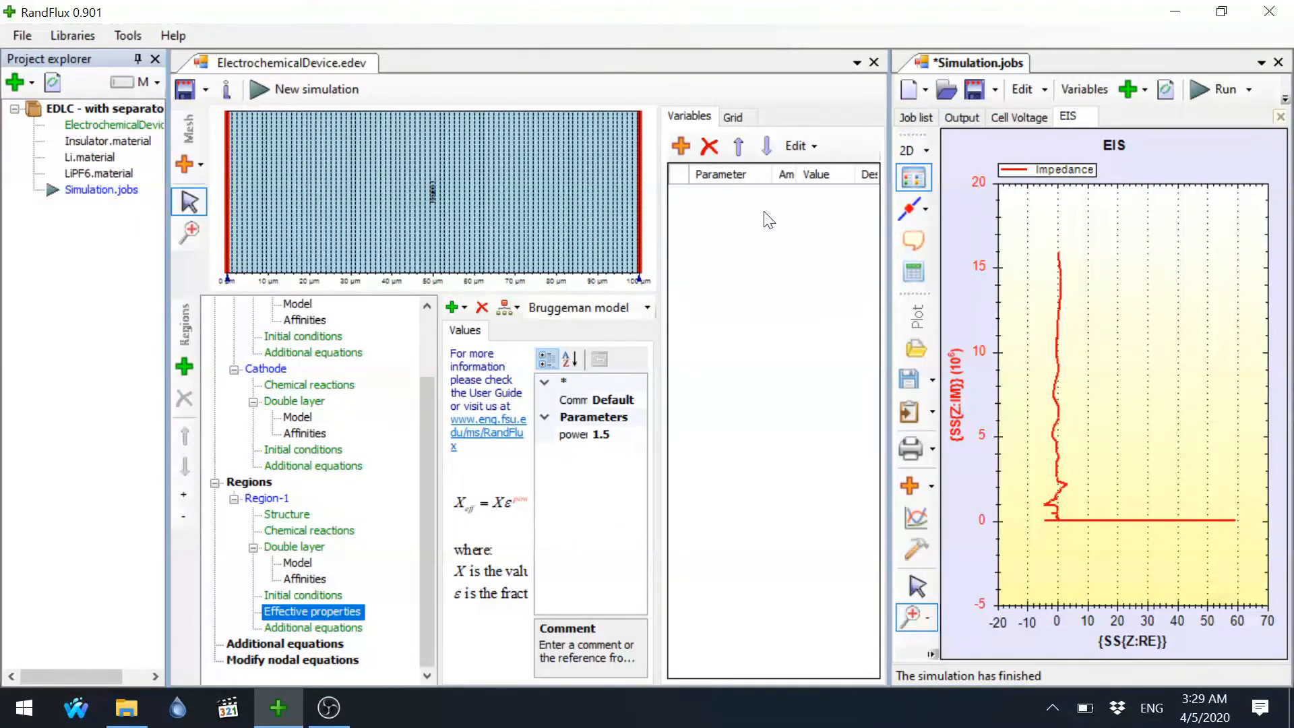
Set the number of nodes in the device grid to 100
click(735, 118)
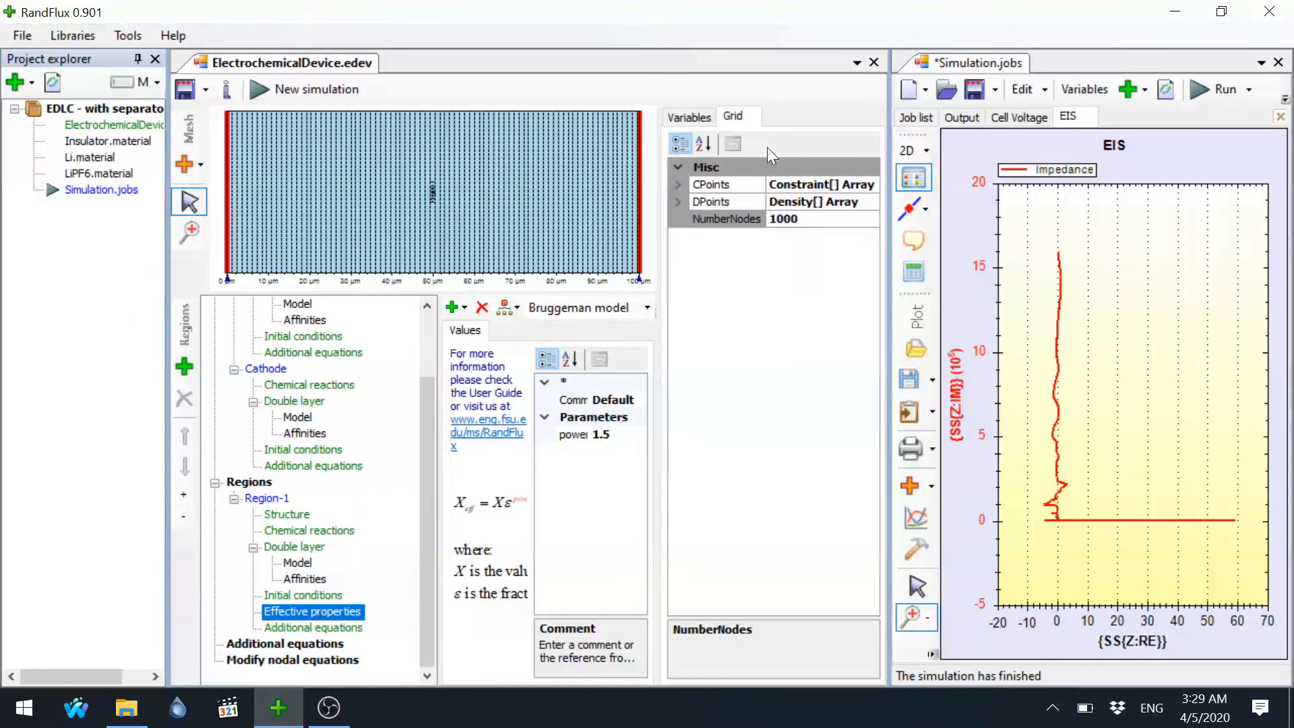
click(814, 212)
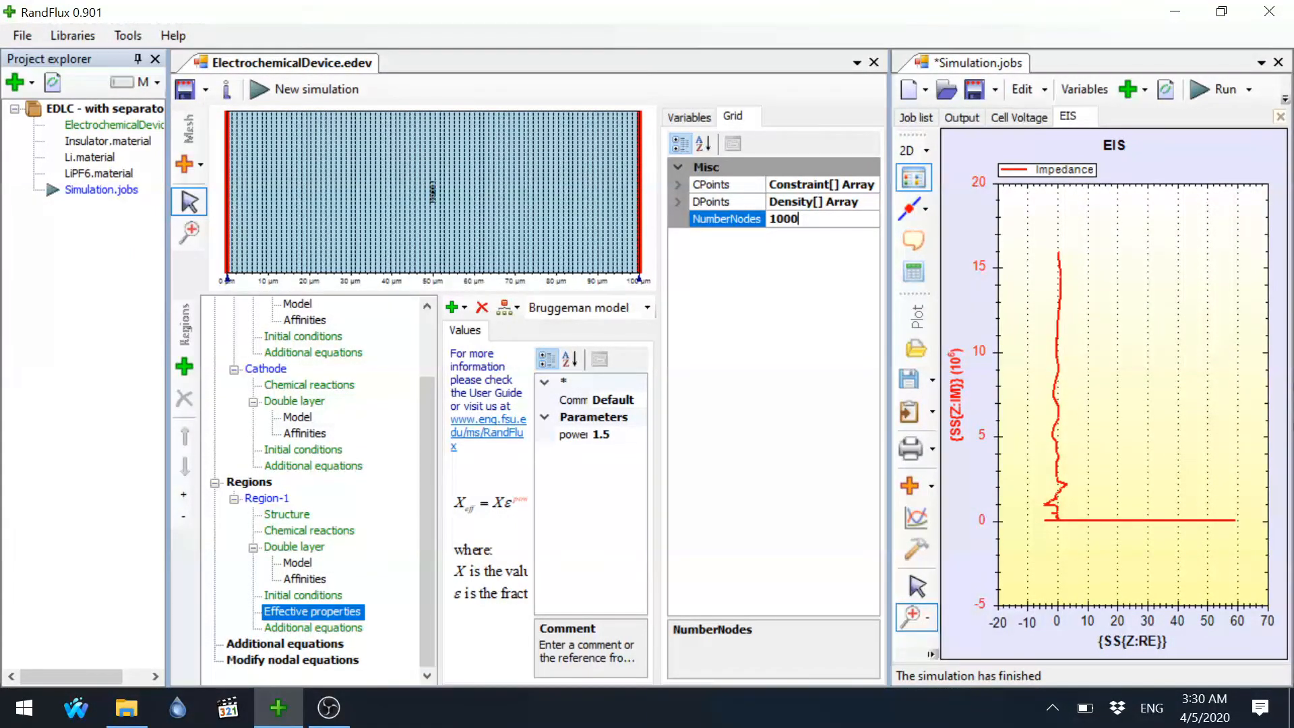
key(BackSpace)
click(744, 358)
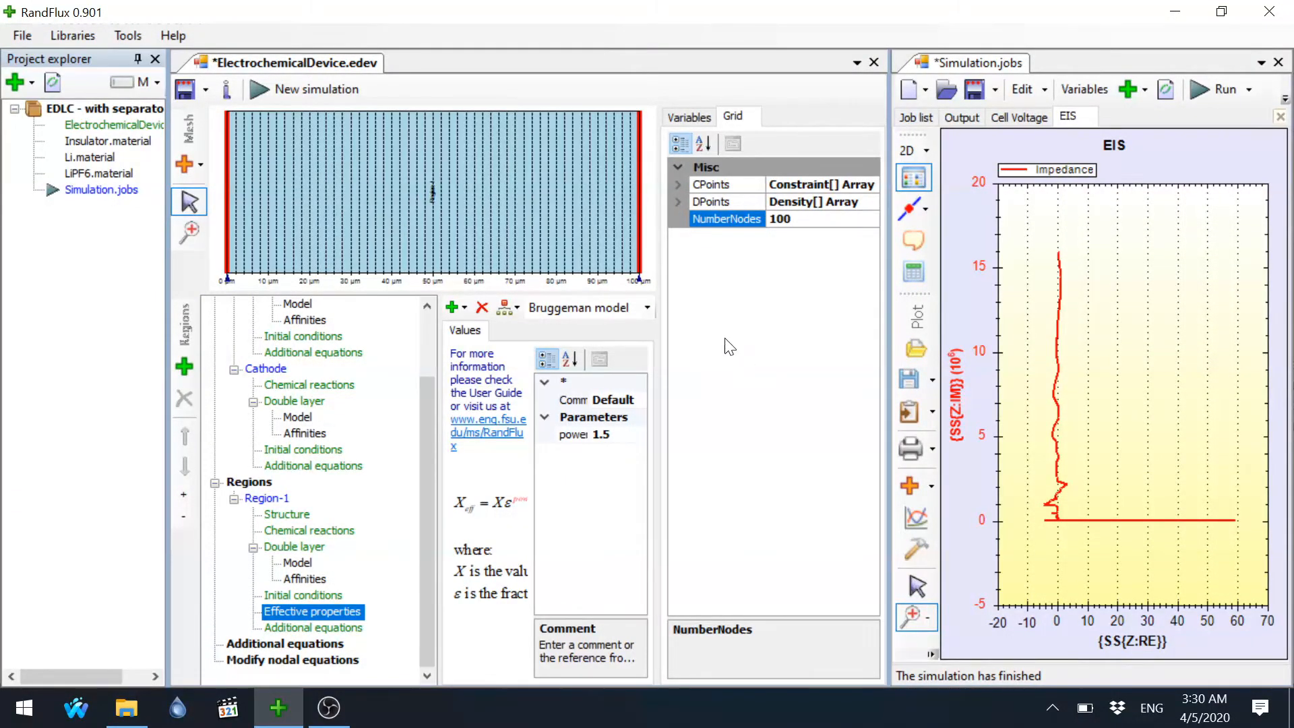
Save the device with its changed grid and rebuild the circuit for the job scheduler
click(192, 91)
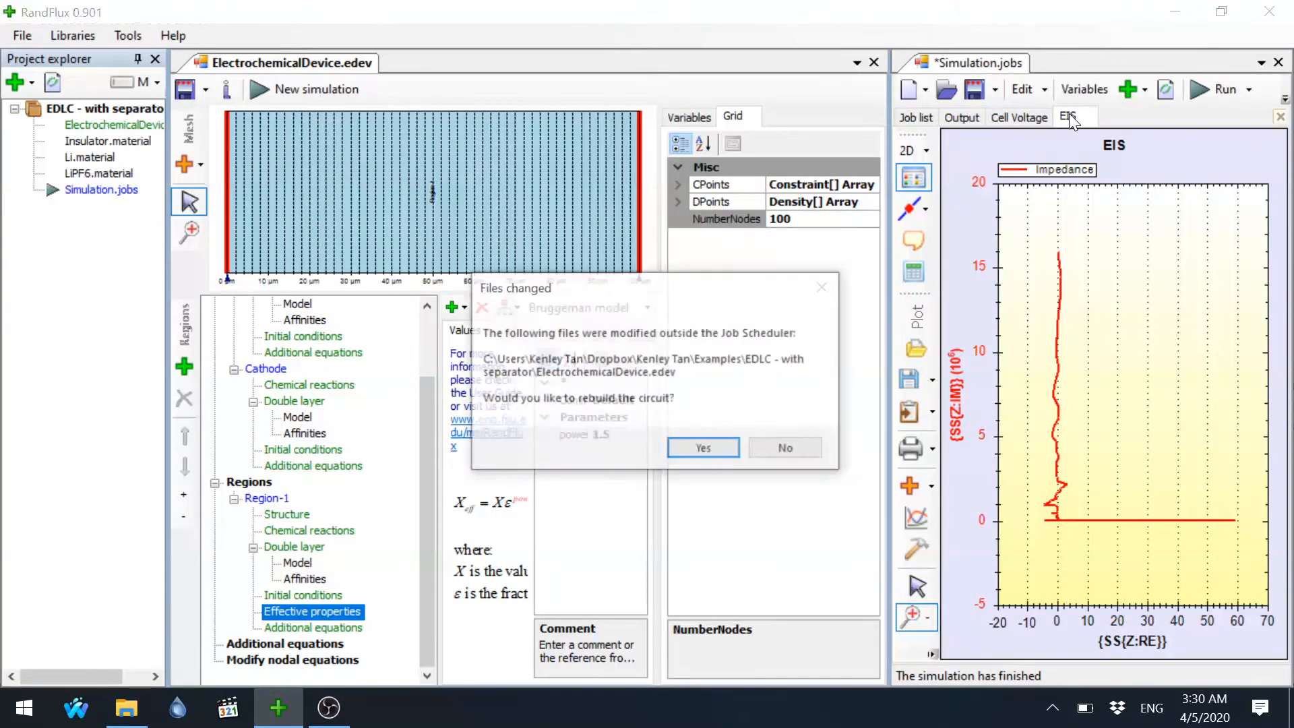
click(700, 447)
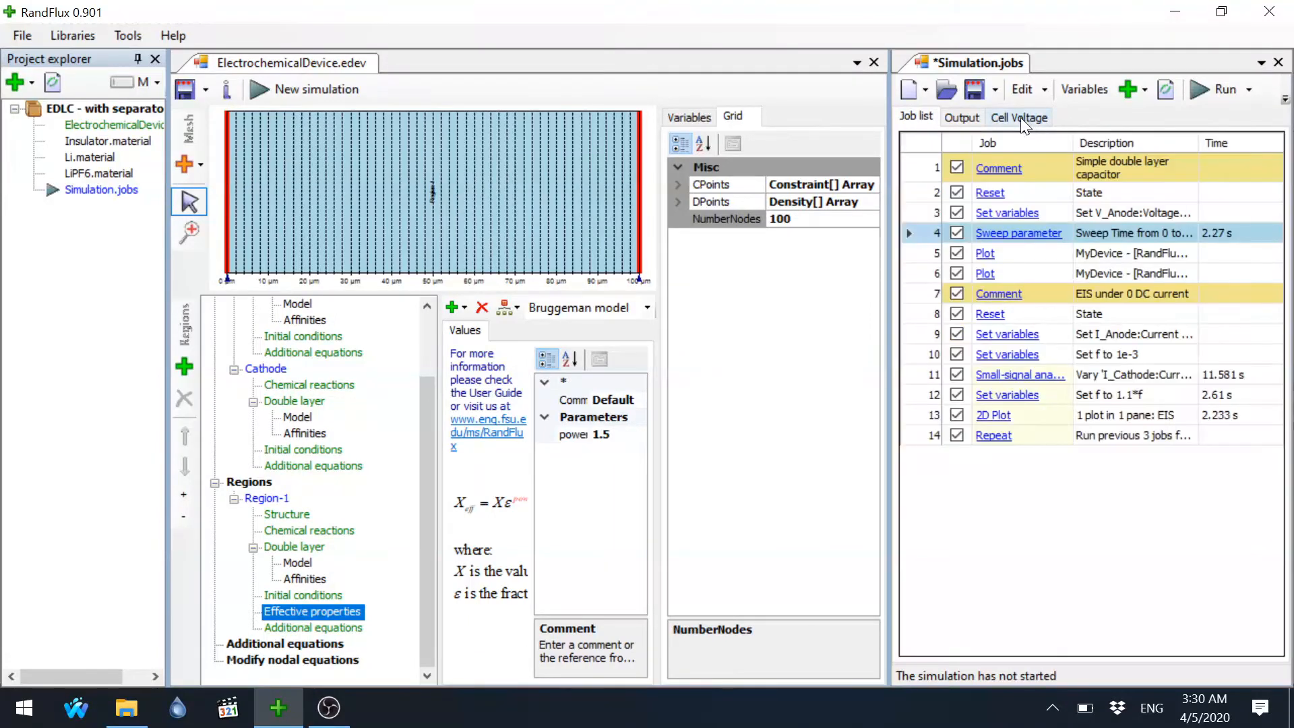
Disable jobs 1 to 6, run only the EIS jobs under 0 DC current and view the EIS plot
click(964, 165)
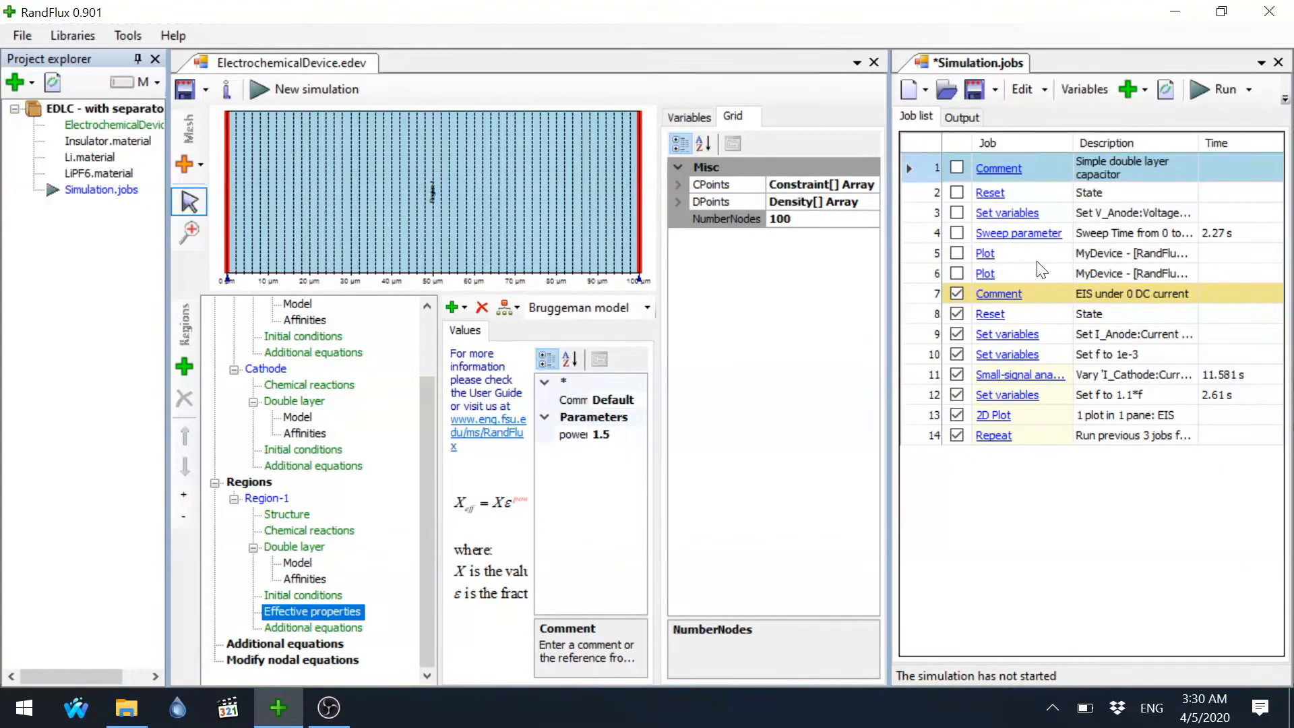
click(1190, 91)
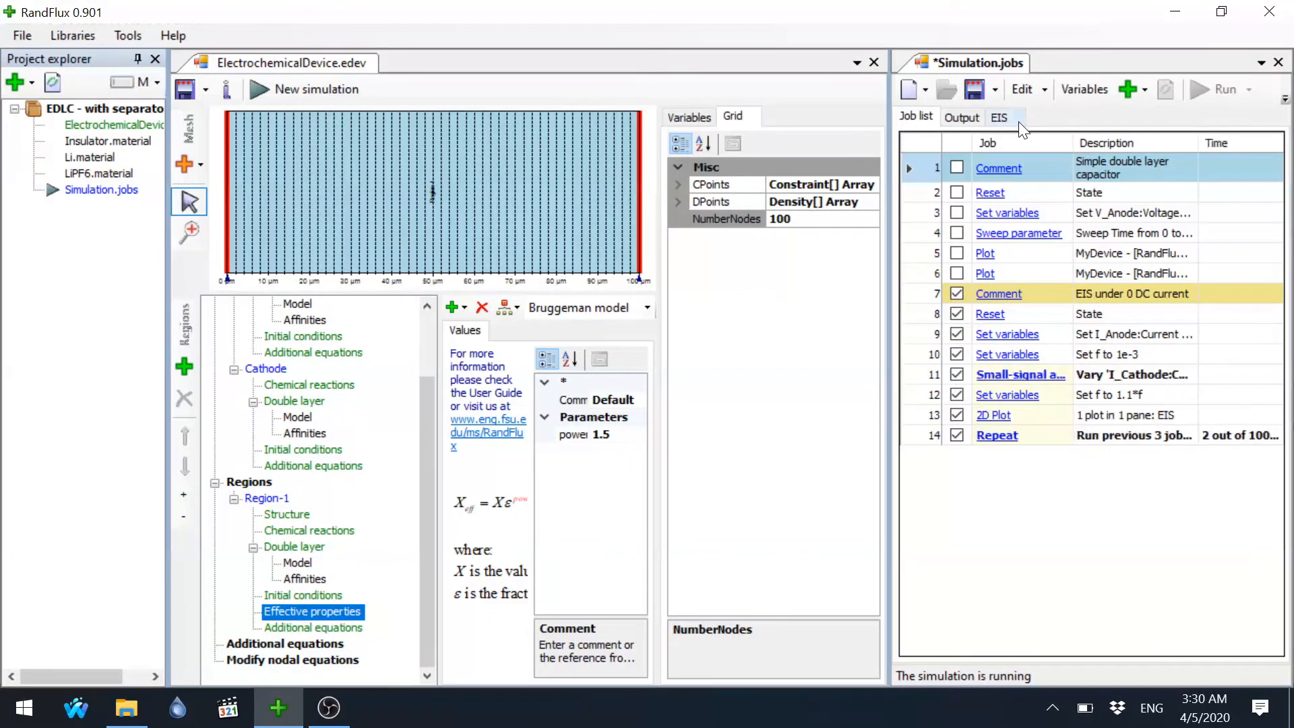
click(1013, 122)
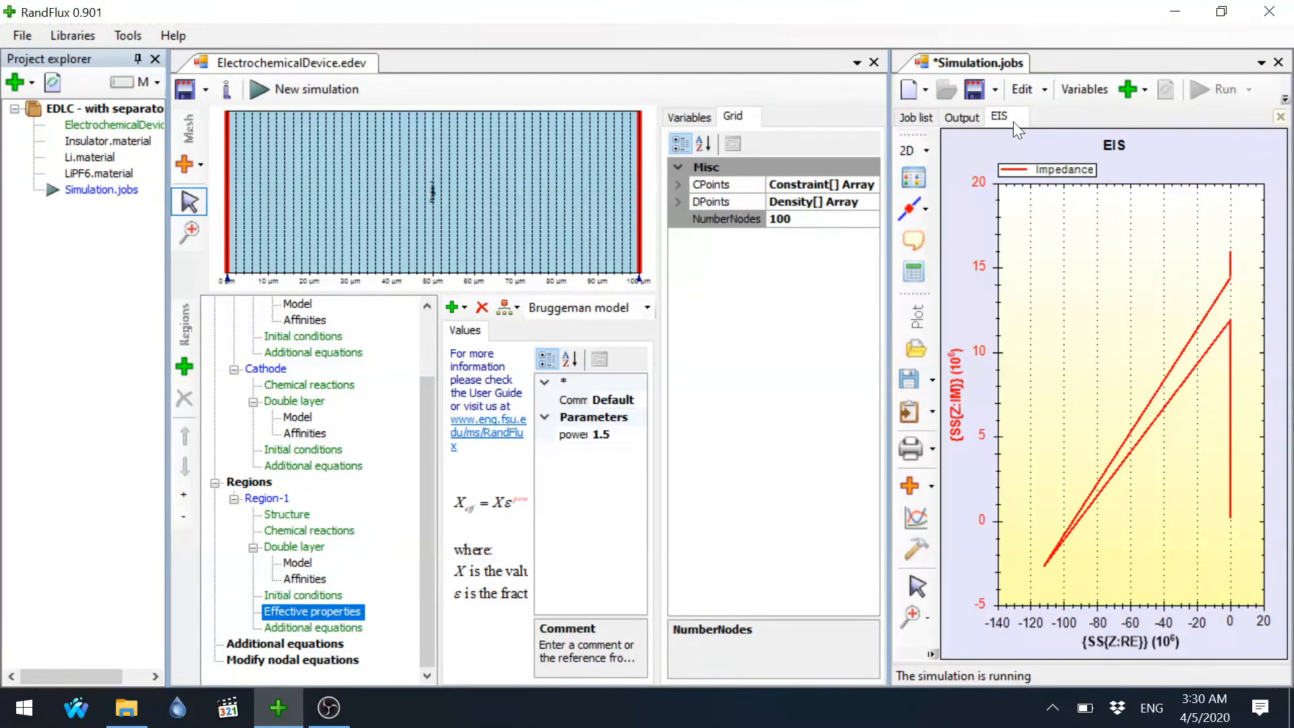